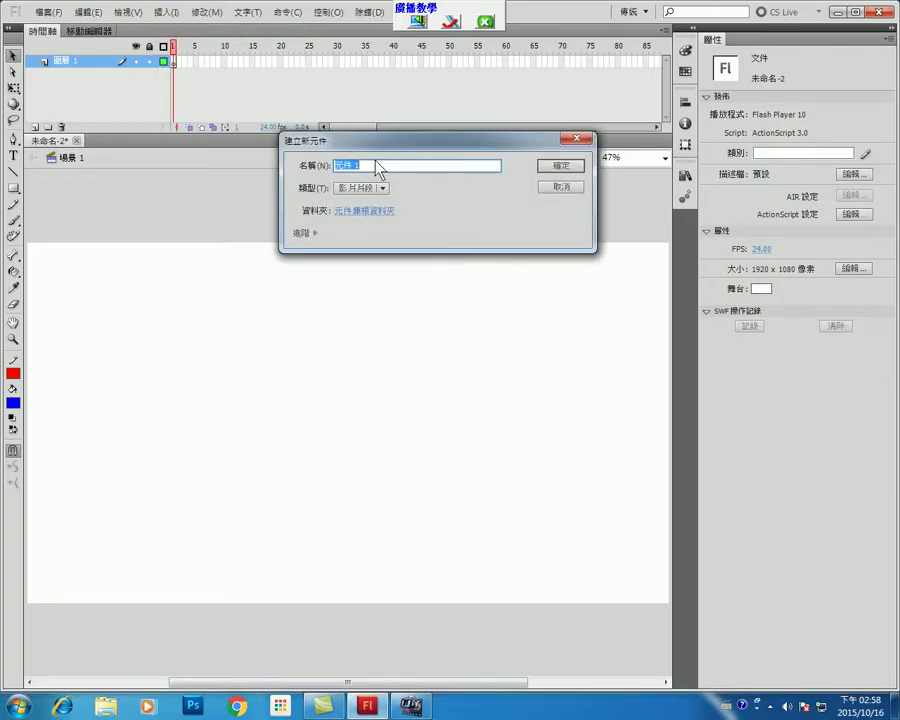
Step: Create a movie clip symbol named joe and enter the text "joe" inside it in blue 200 pt Impact
type("joe")
left_click(566, 168)
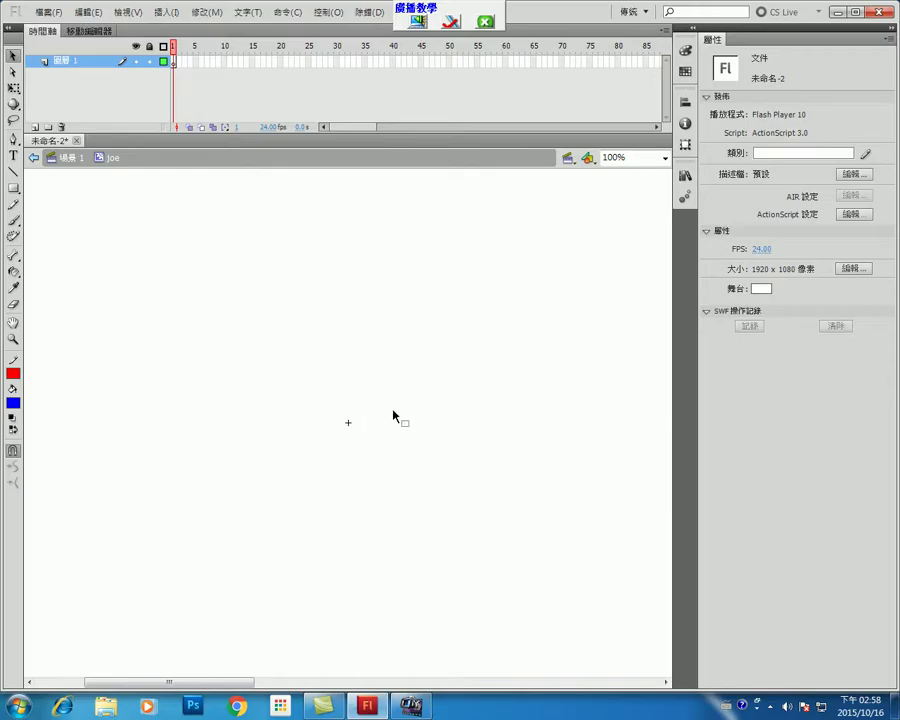
left_click(13, 156)
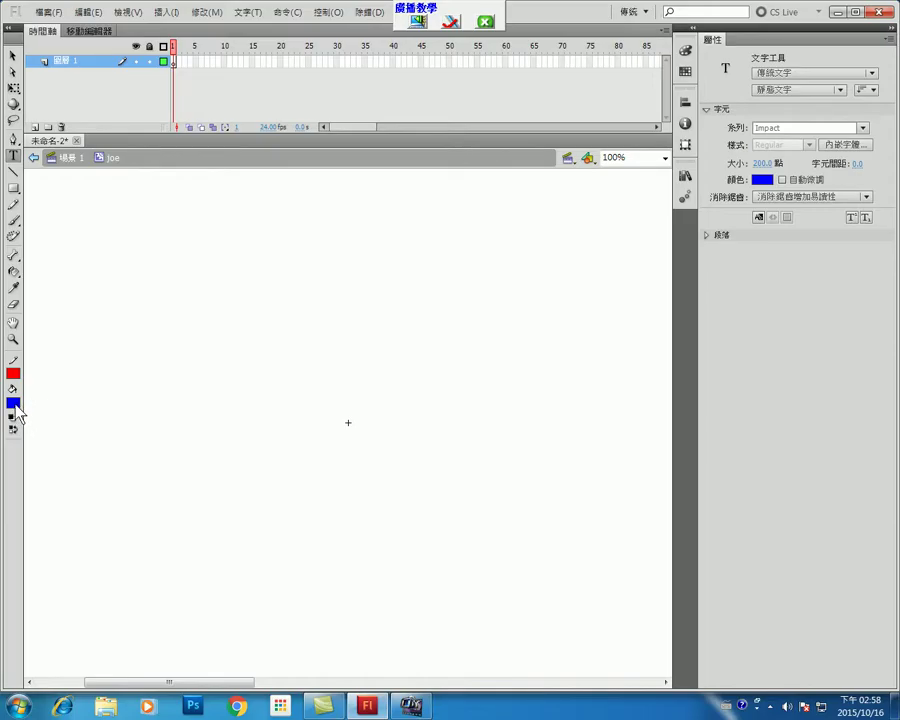
left_click(13, 404)
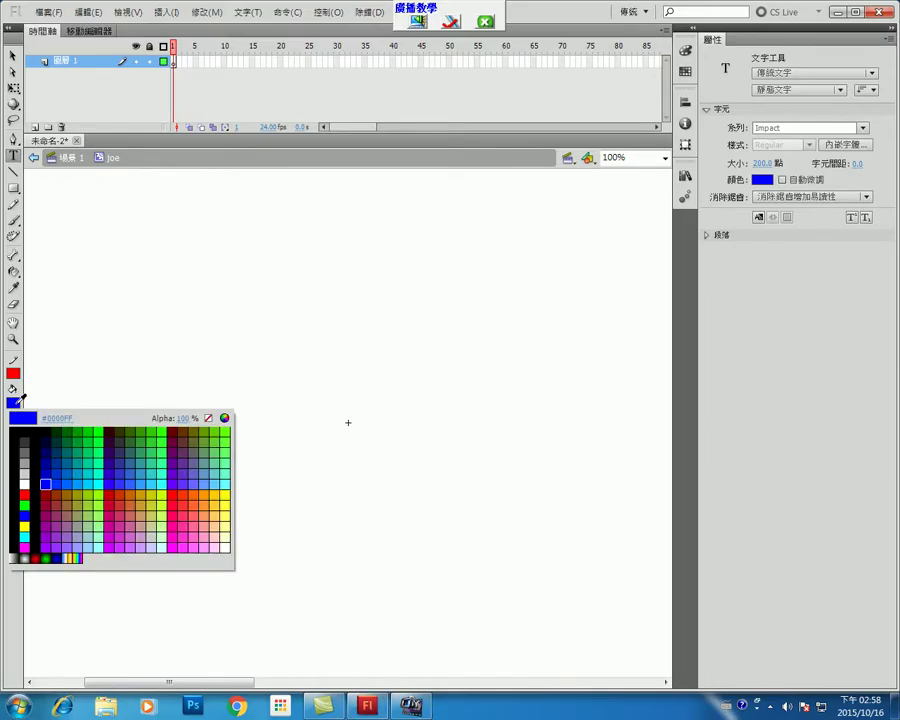
left_click(46, 484)
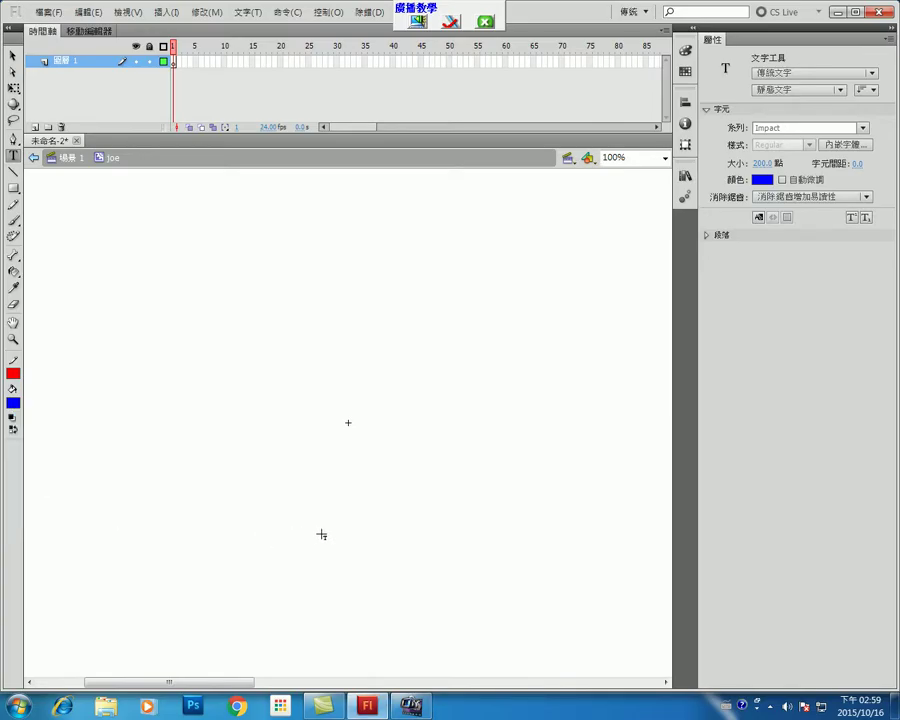
left_click(347, 468)
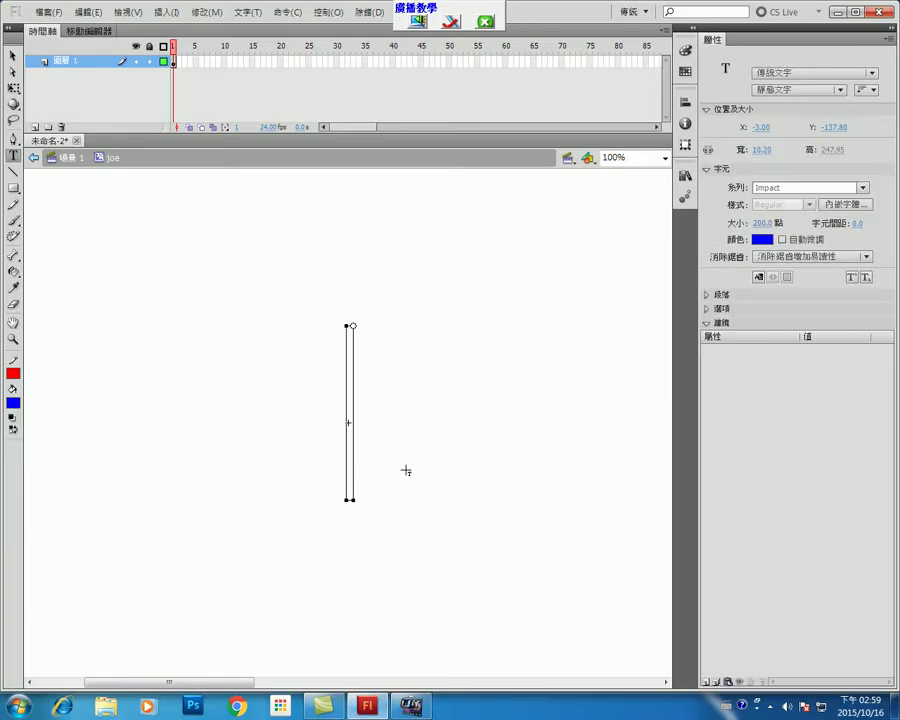
type("joe")
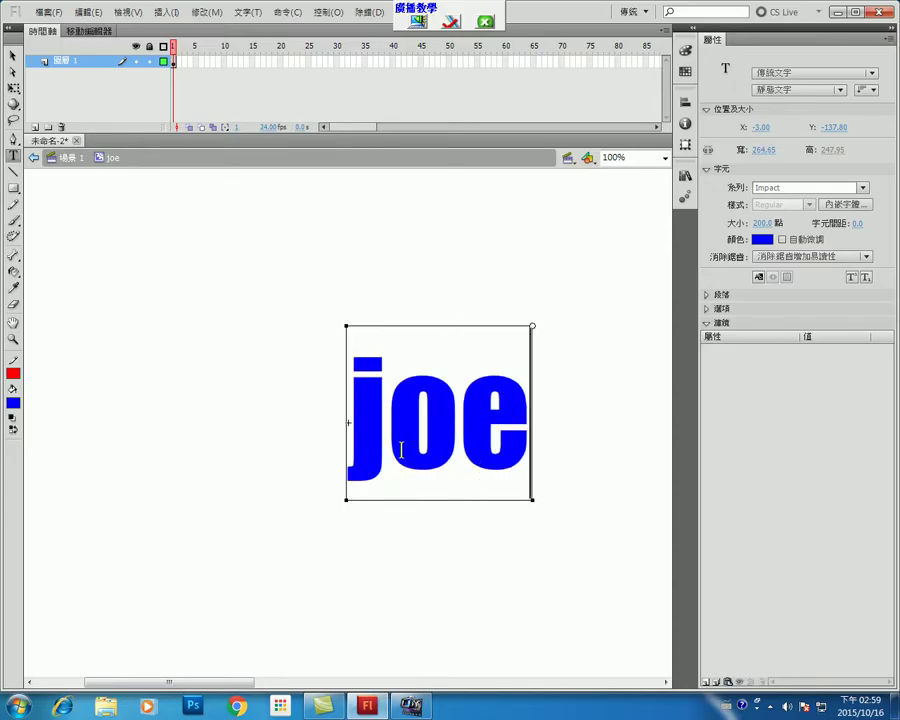
left_click_drag(515, 423, 356, 414)
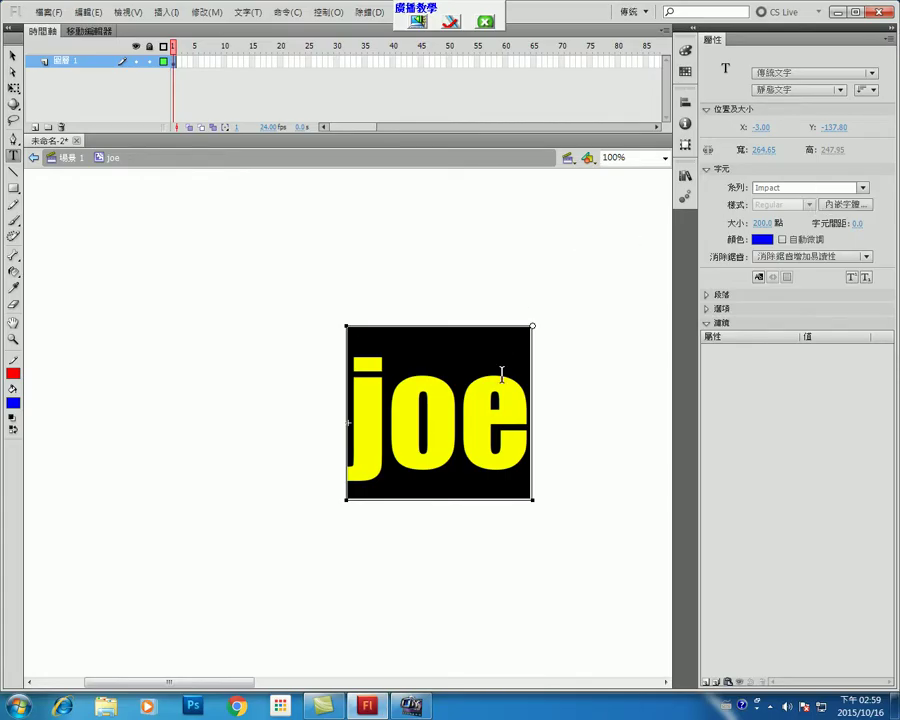
left_click(484, 399)
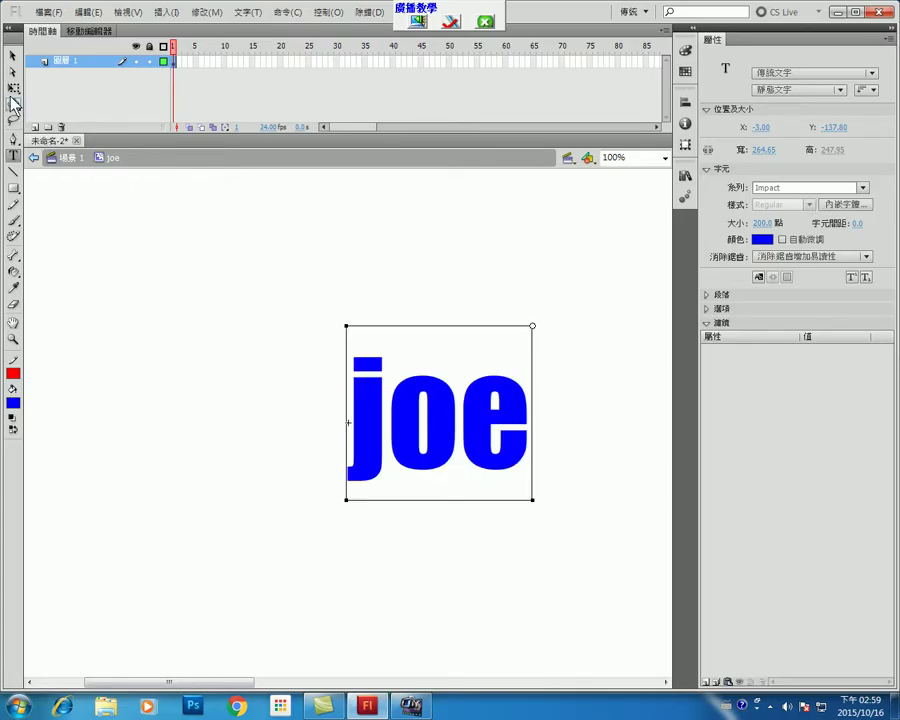
Step: Stretch the joe text horizontally about its center to about 577 px wide with Free Transform
left_click(13, 88)
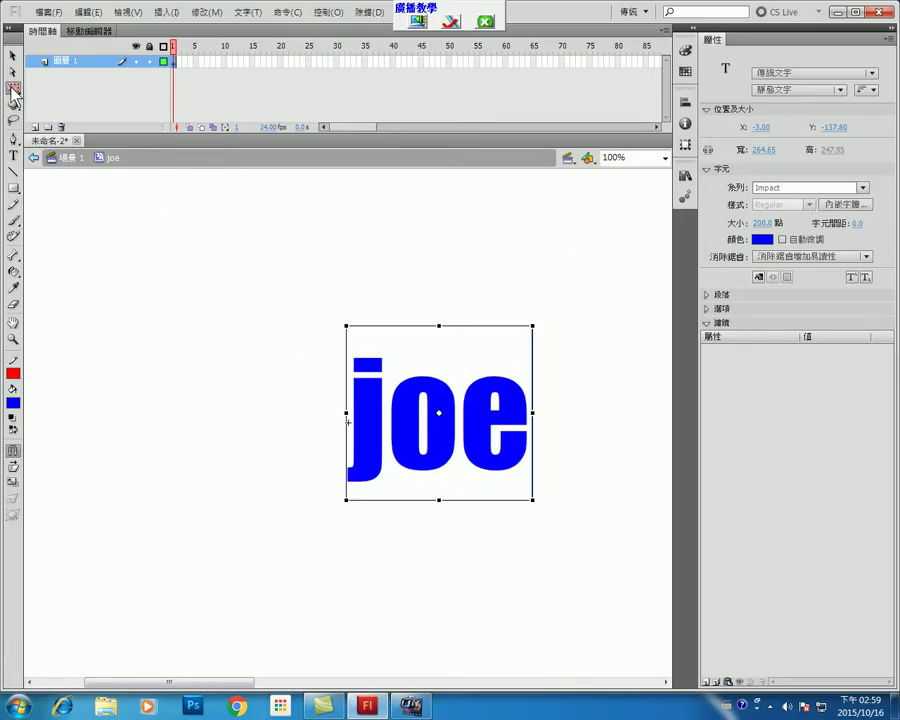
left_click_drag(345, 413, 230, 413)
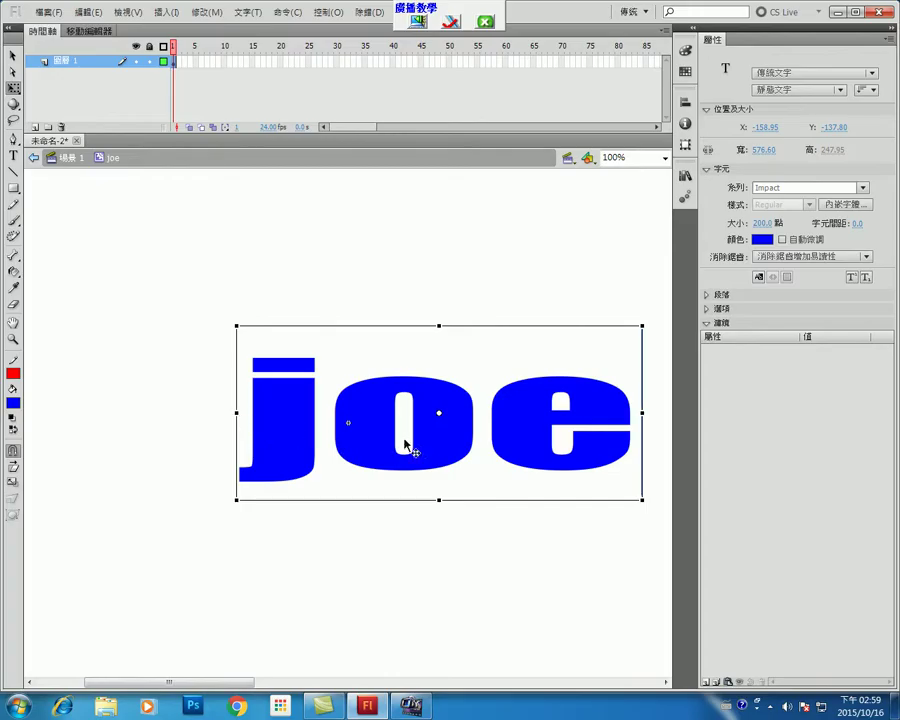
double_click(427, 440)
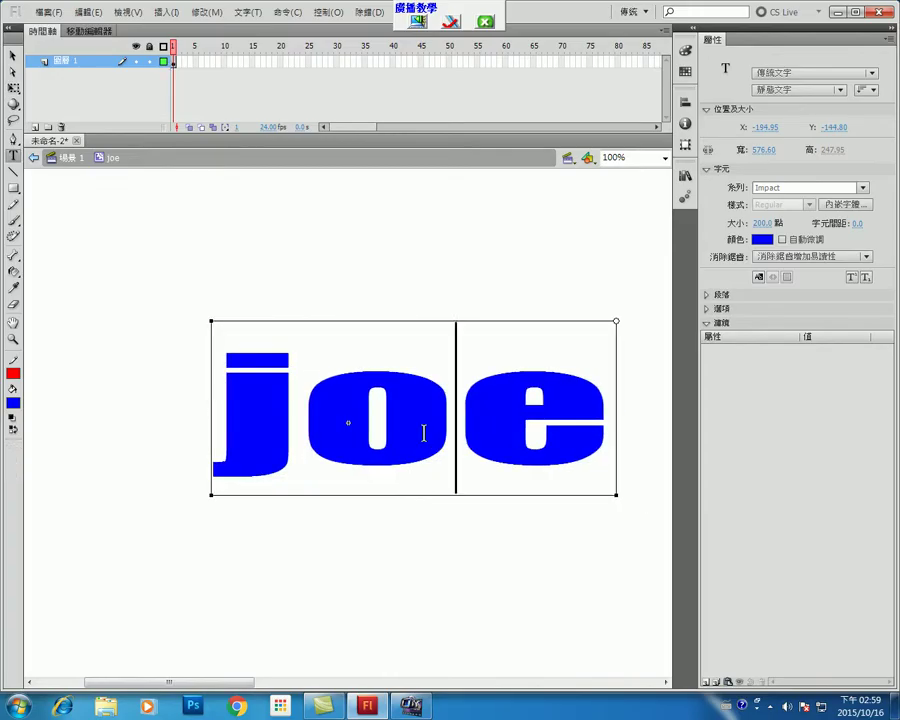
Step: Center the stretched joe text vertically and horizontally on the symbol's stage
left_click(13, 55)
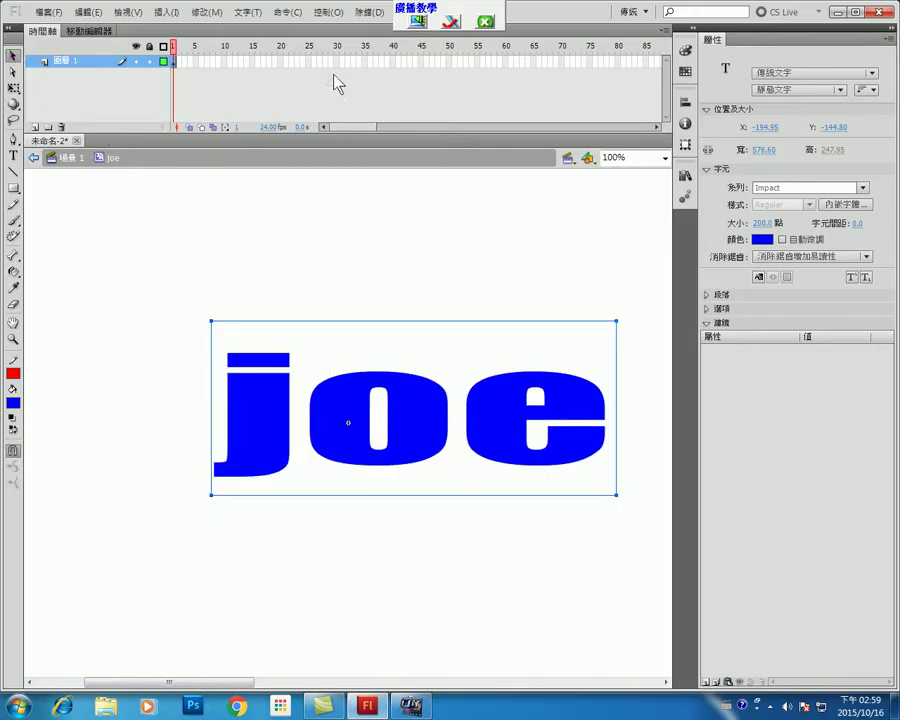
left_click(685, 104)
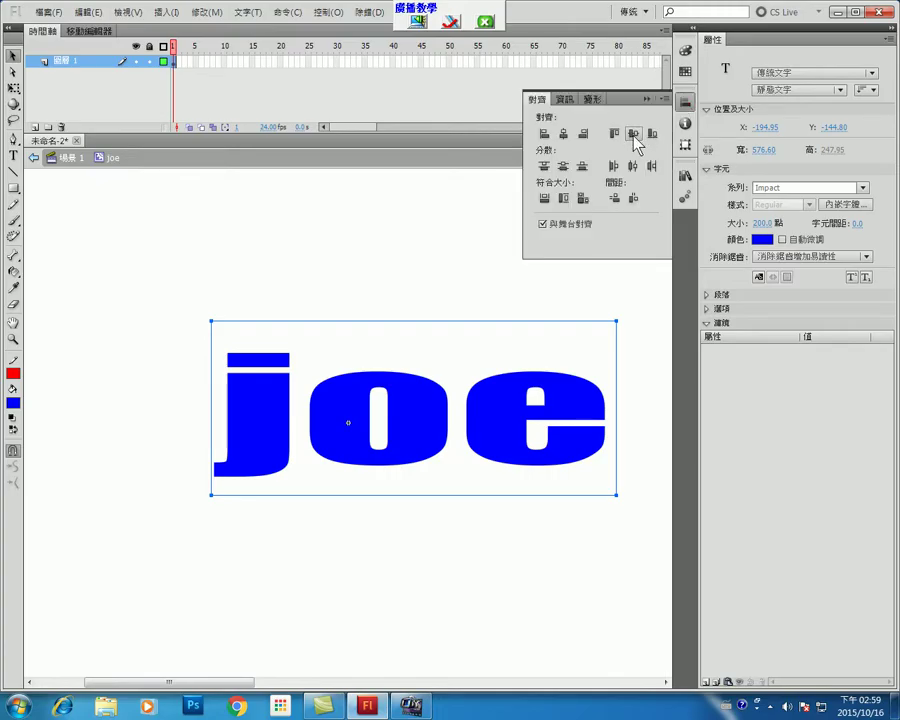
left_click(633, 133)
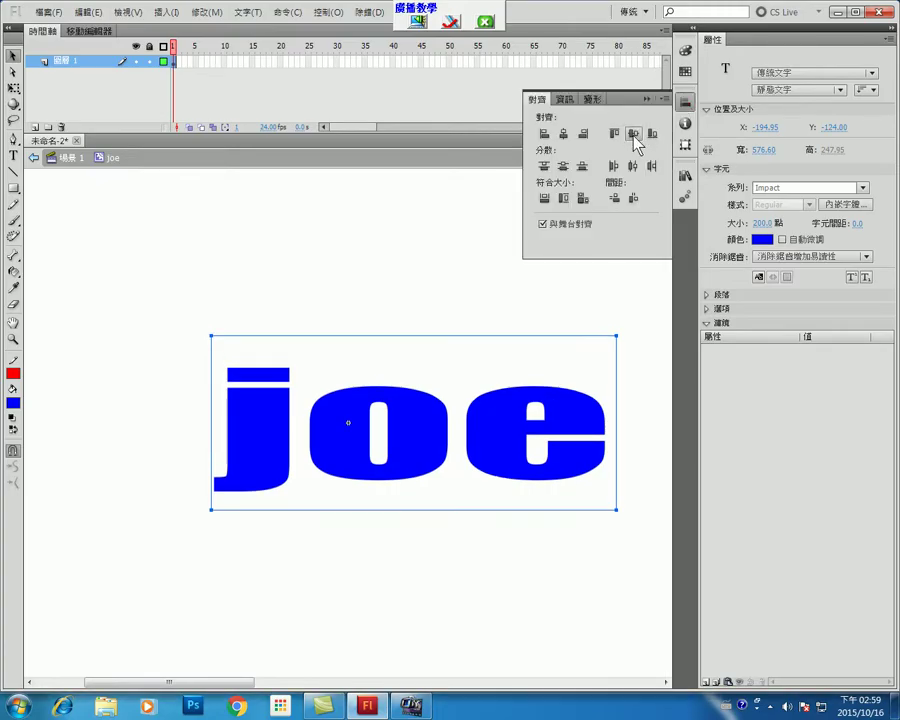
left_click(562, 133)
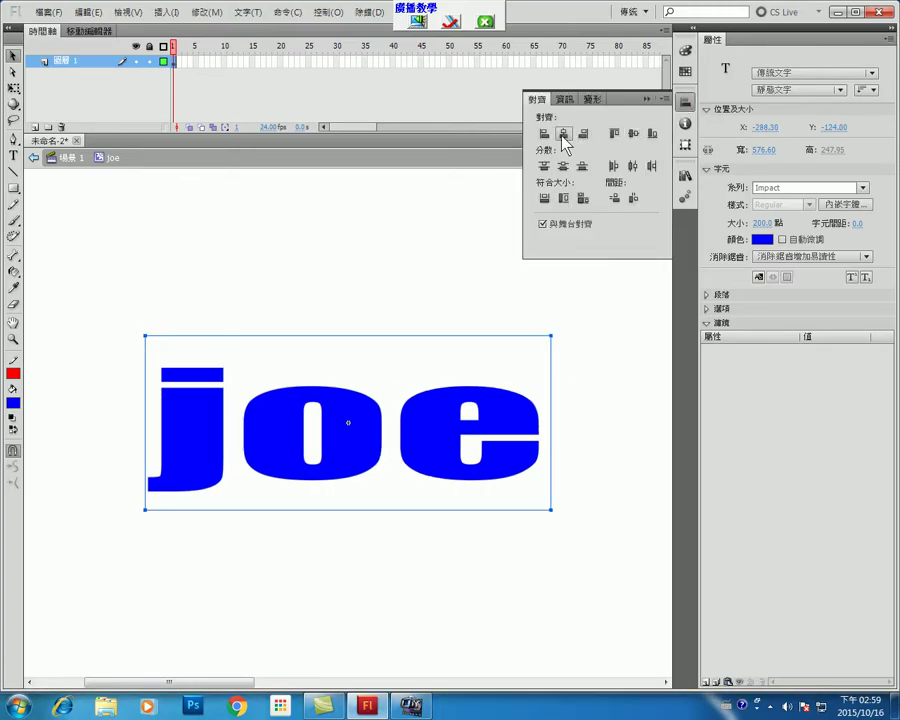
left_click(600, 422)
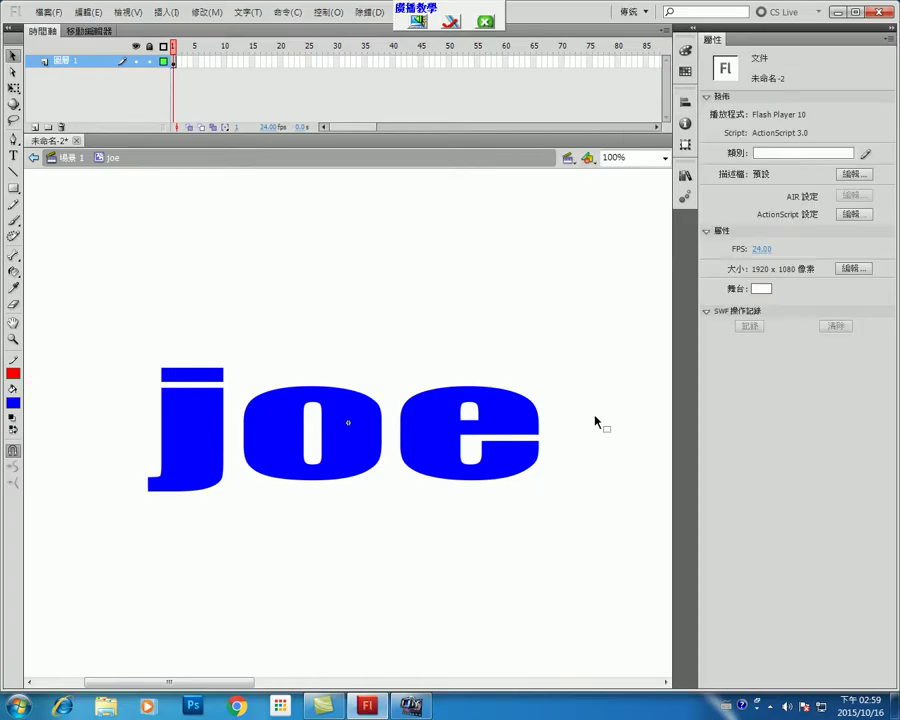
Step: Break the joe text apart twice, first into separate letters and finally into filled shapes
left_click(525, 428)
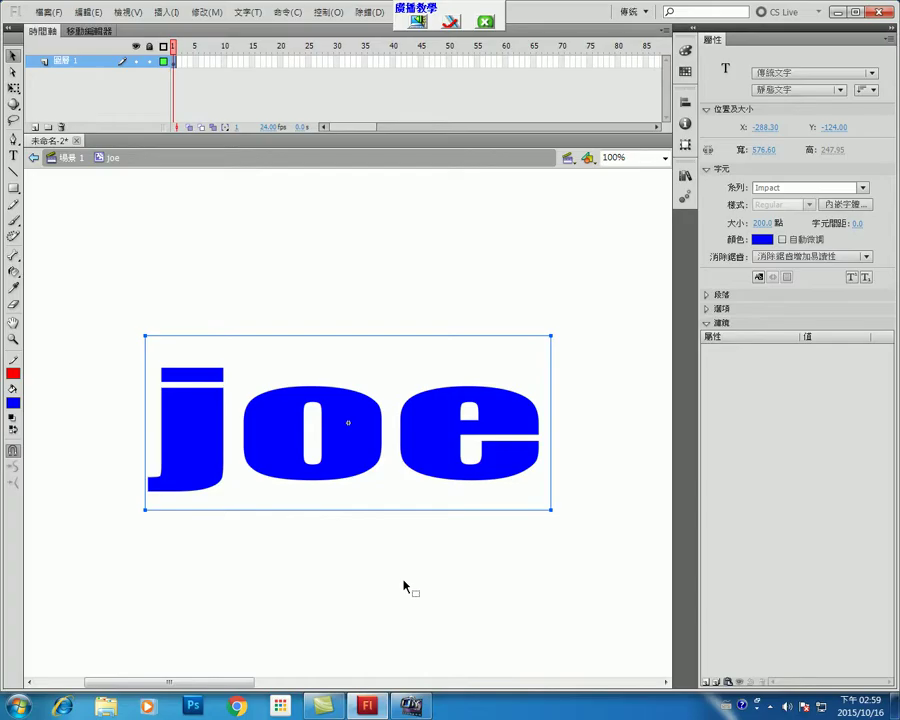
key("ctrl+b")
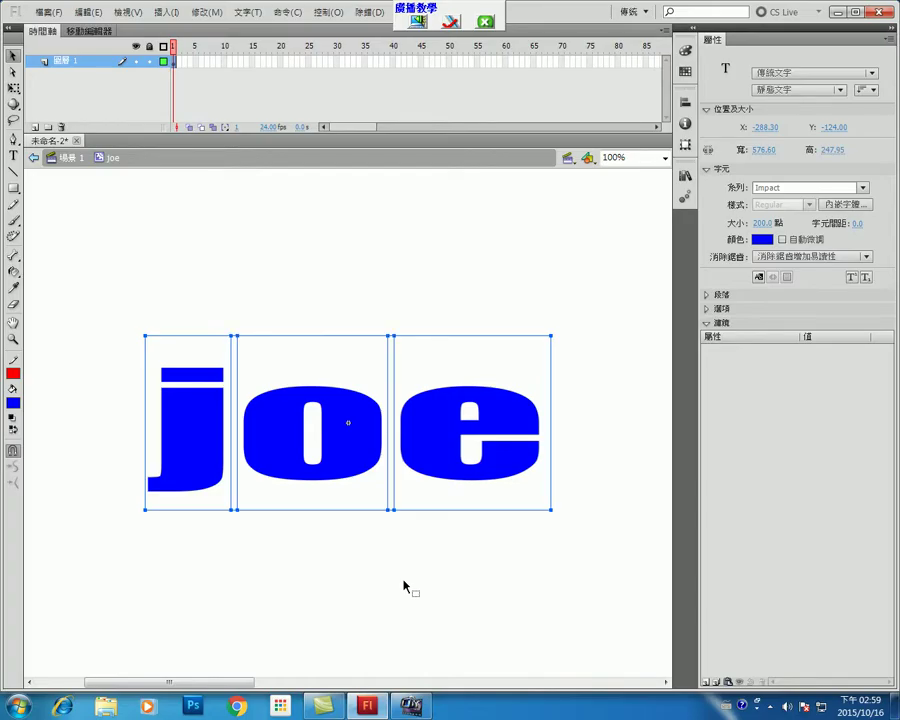
key("ctrl+b")
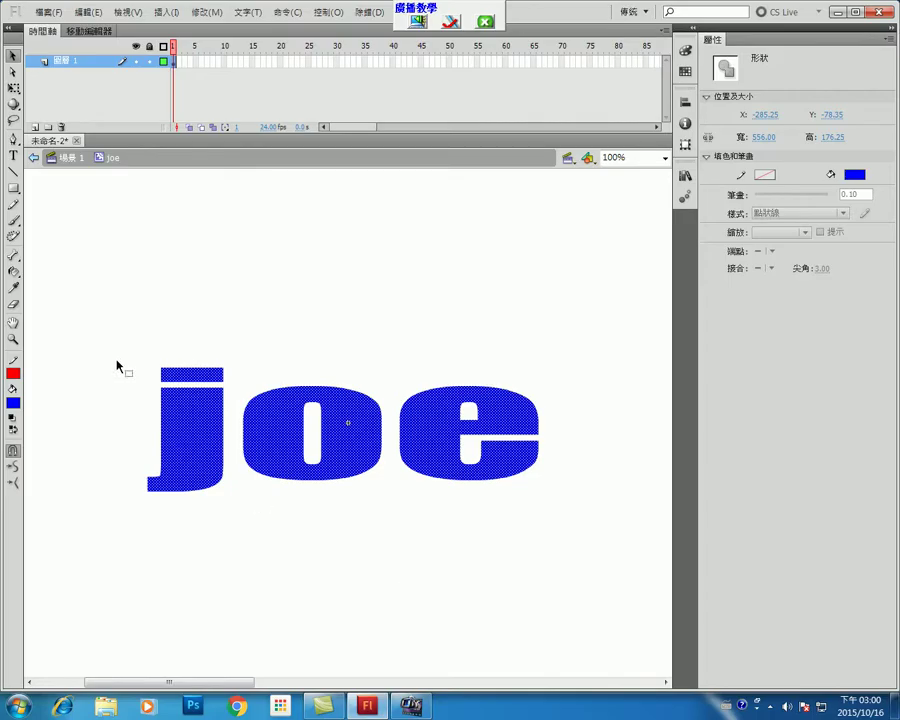
Step: Switch to the Ink Bottle tool and set the stroke color to bright green
left_click_drag(13, 271, 31, 268)
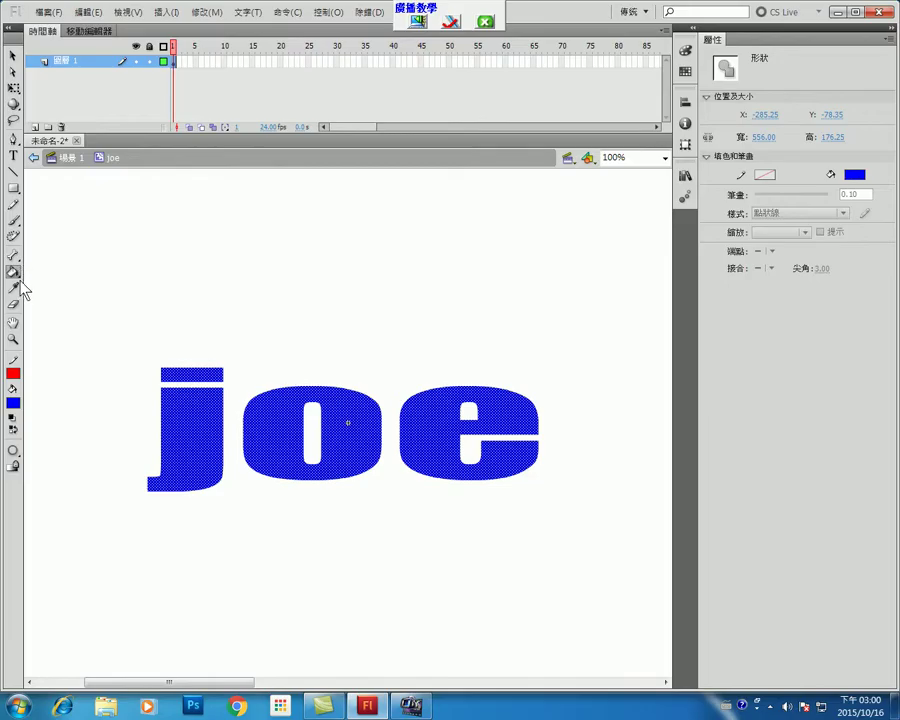
left_click(12, 271)
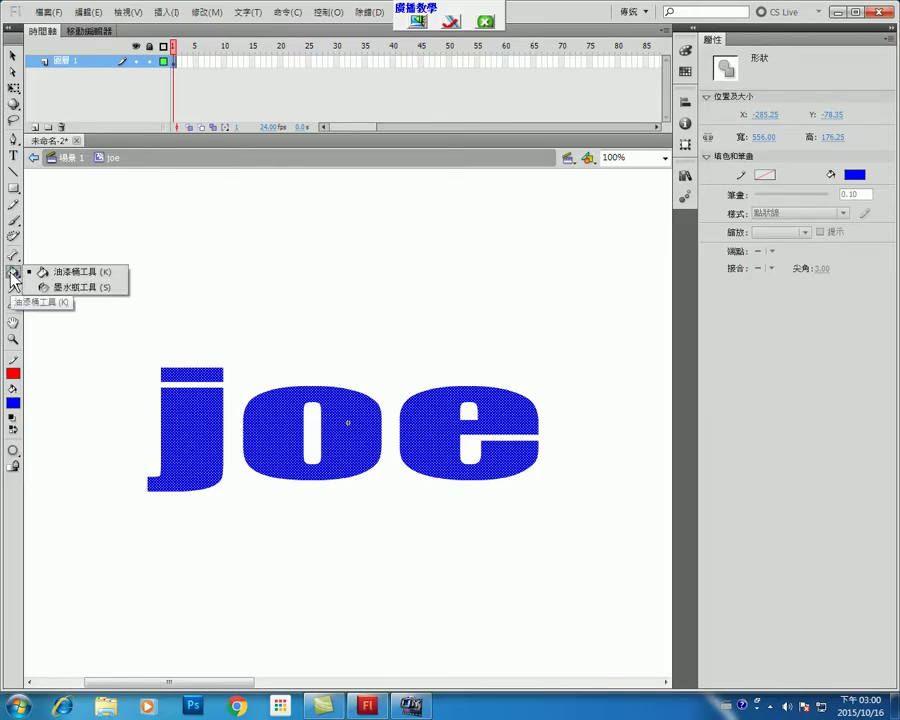
left_click(70, 288)
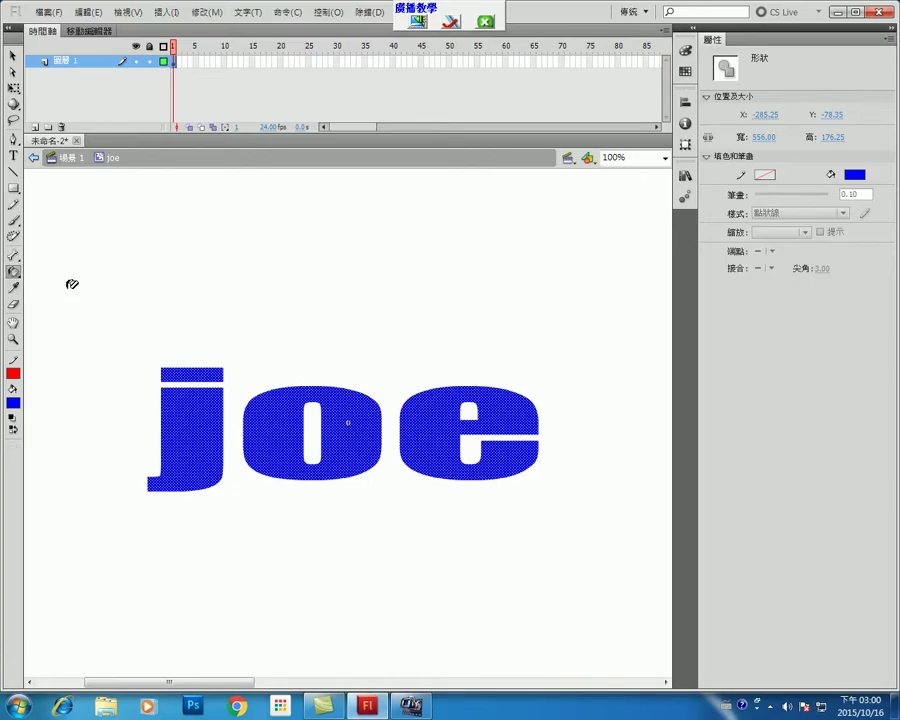
left_click(17, 372)
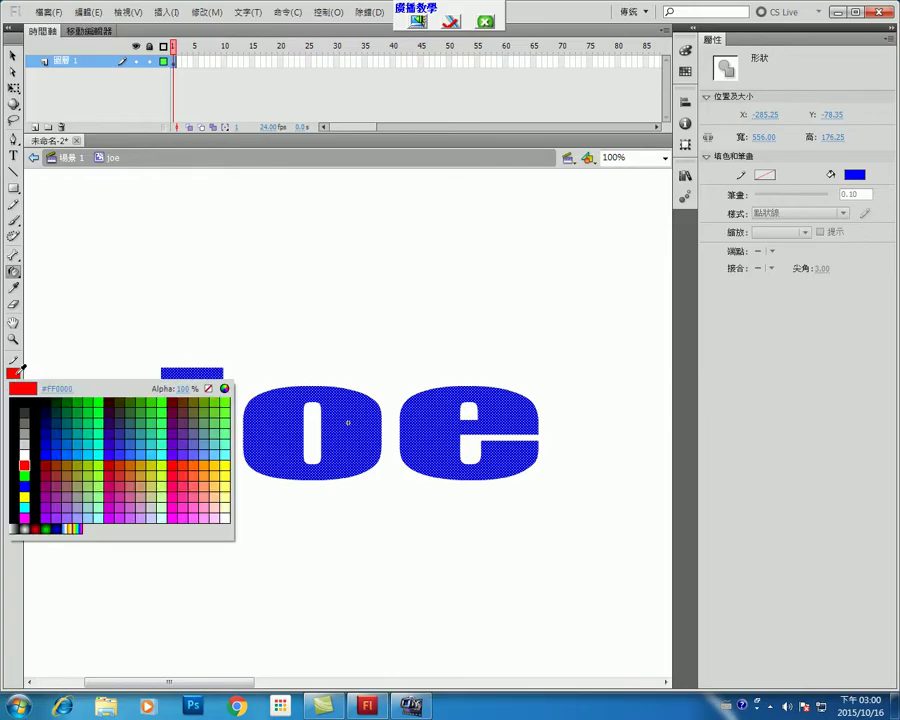
left_click(104, 395)
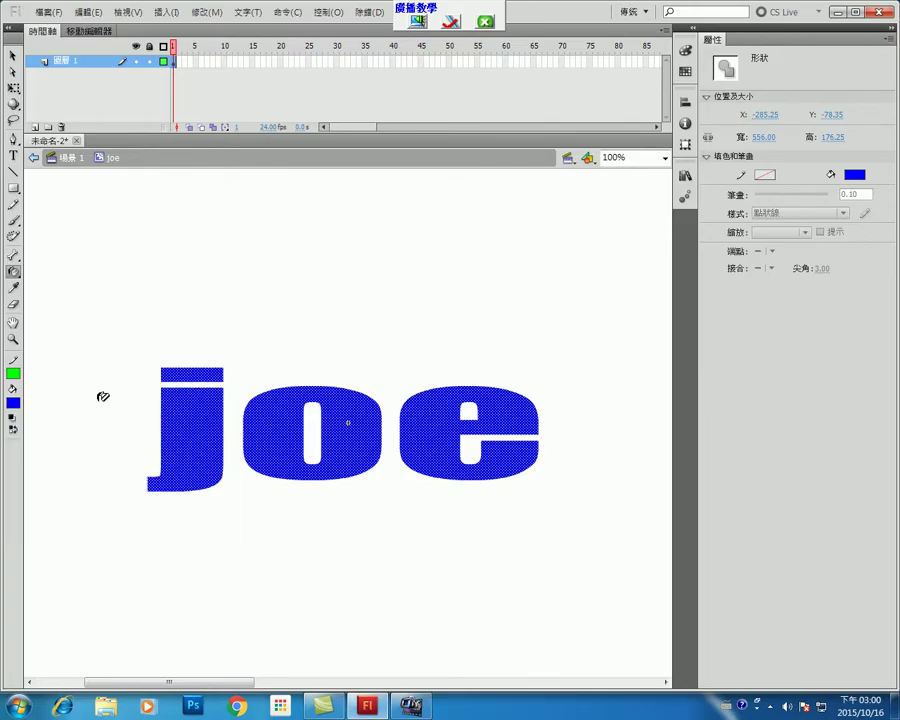
Step: Outline the outer edges and inner holes of the j, o and e shapes with the green dotted stroke
left_click(185, 365)
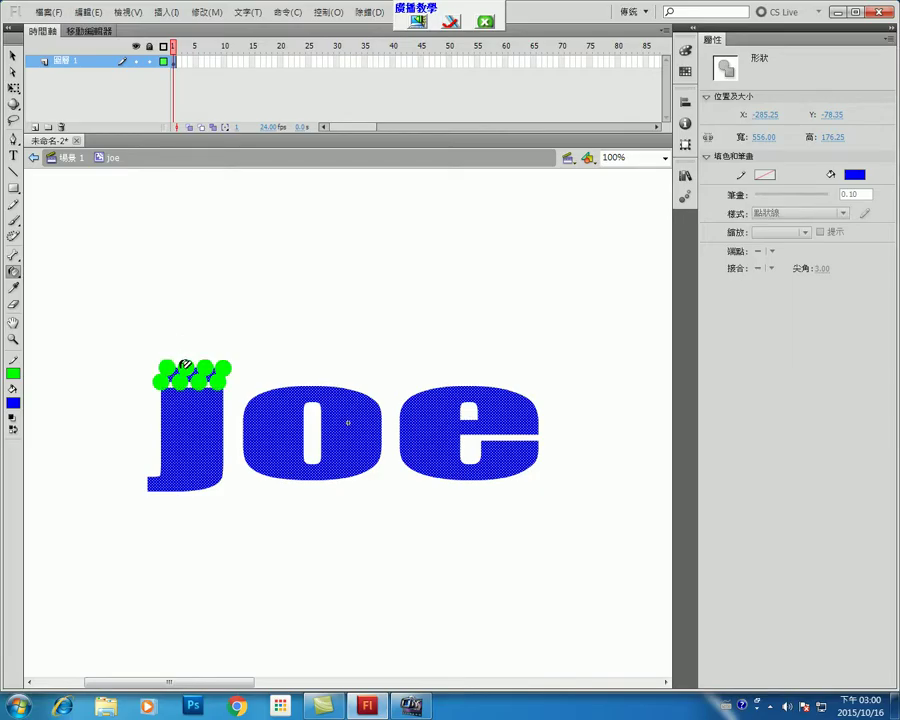
left_click(251, 400)
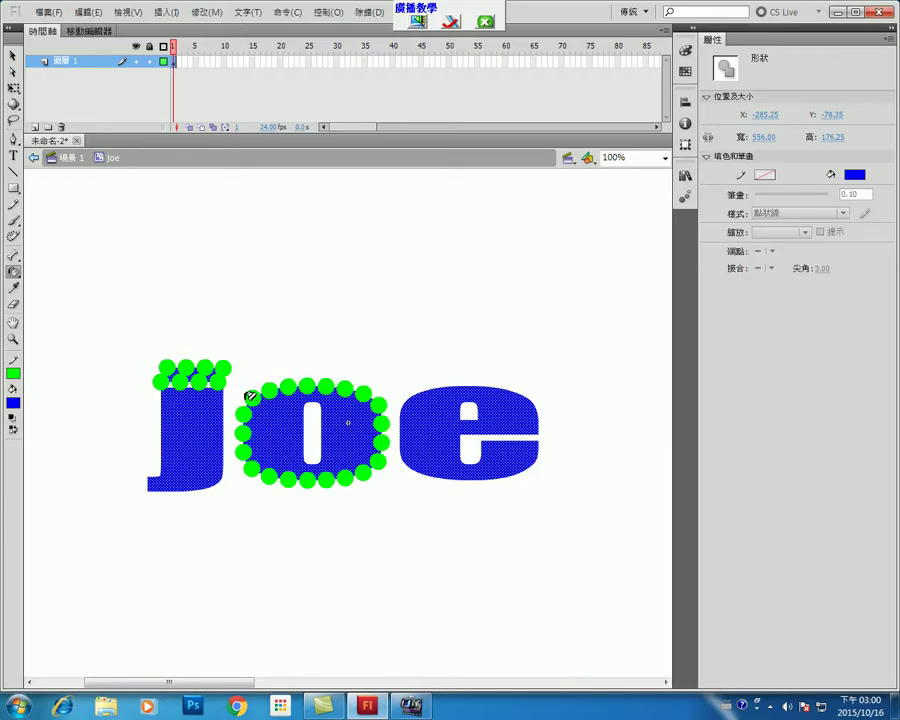
left_click(163, 410)
left_click(459, 385)
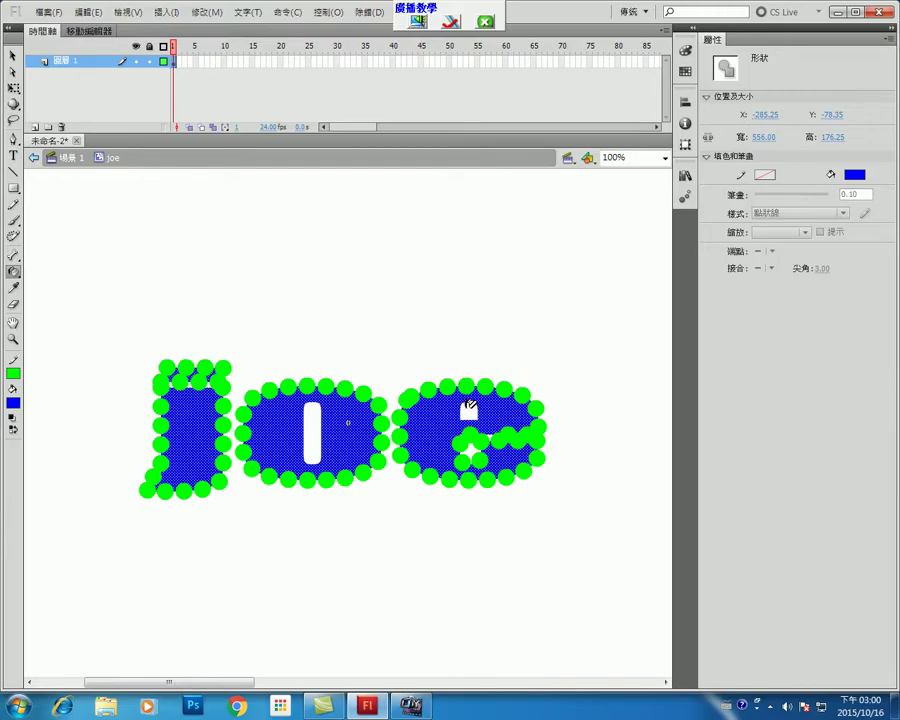
left_click(466, 403)
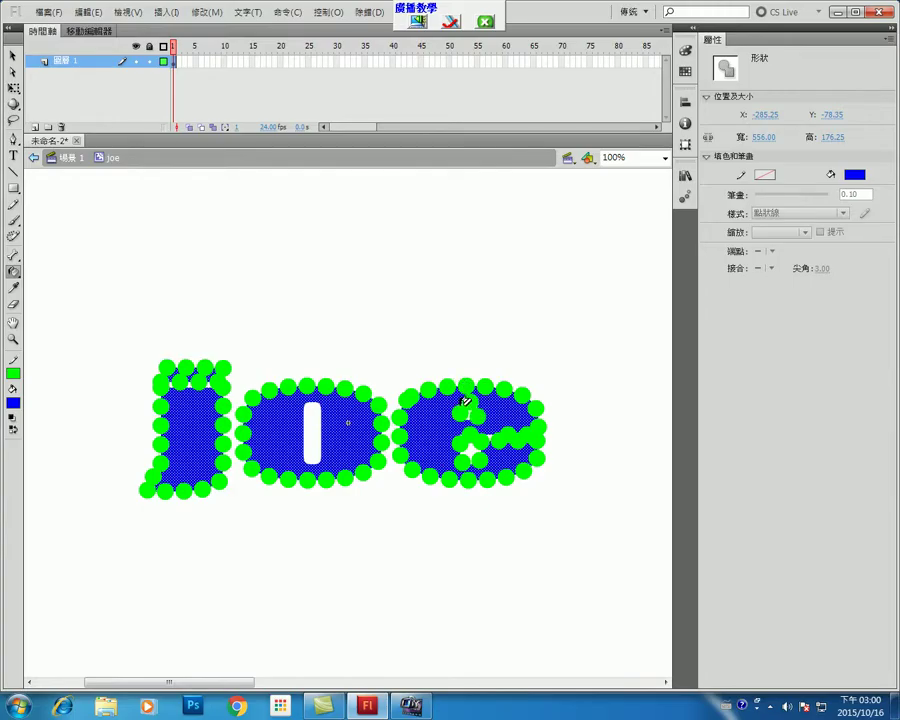
left_click(324, 426)
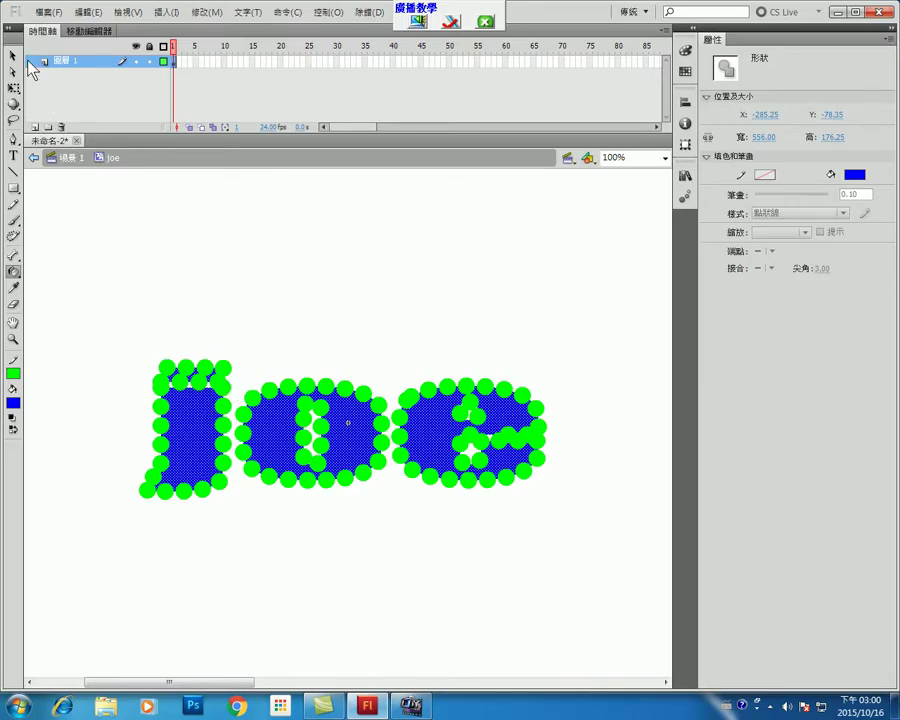
Step: Undo all the green dotted outlines on the letter shapes
key("ctrl+z")
key("ctrl+z")
key("ctrl+z")
key("ctrl+z")
key("ctrl+z")
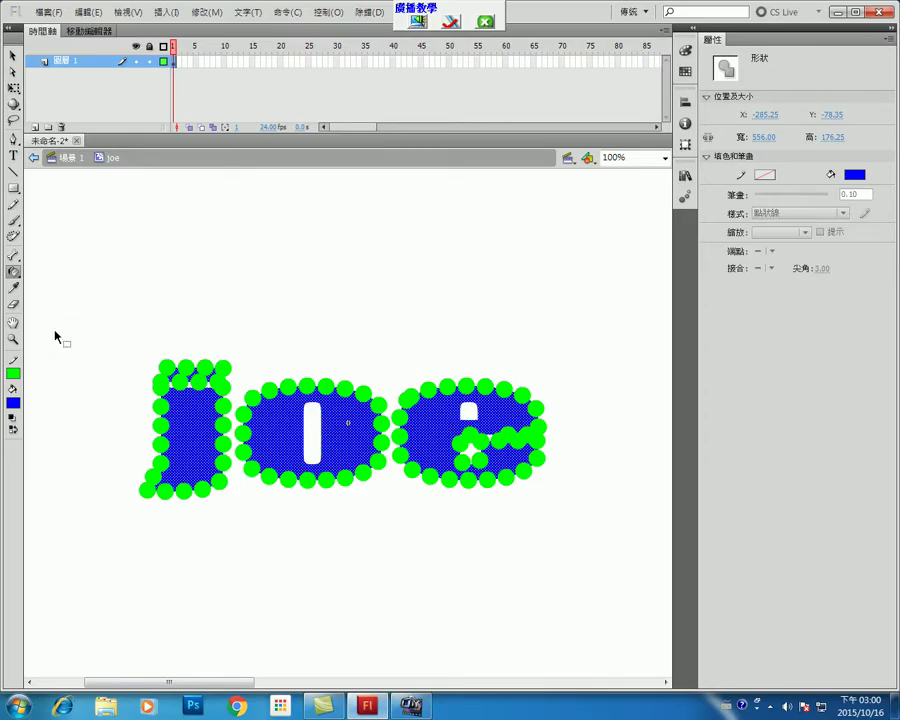
key("ctrl+z")
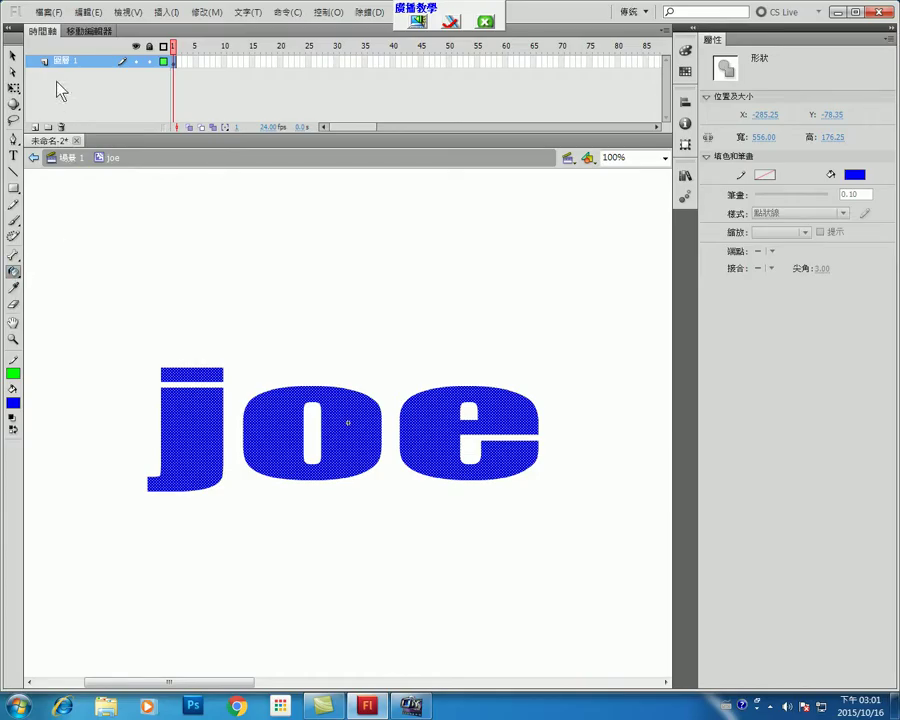
Step: Outline the outer edges and inner holes of the joe letter shapes with the green dotted stroke using the Ink Bottle tool
left_click(14, 57)
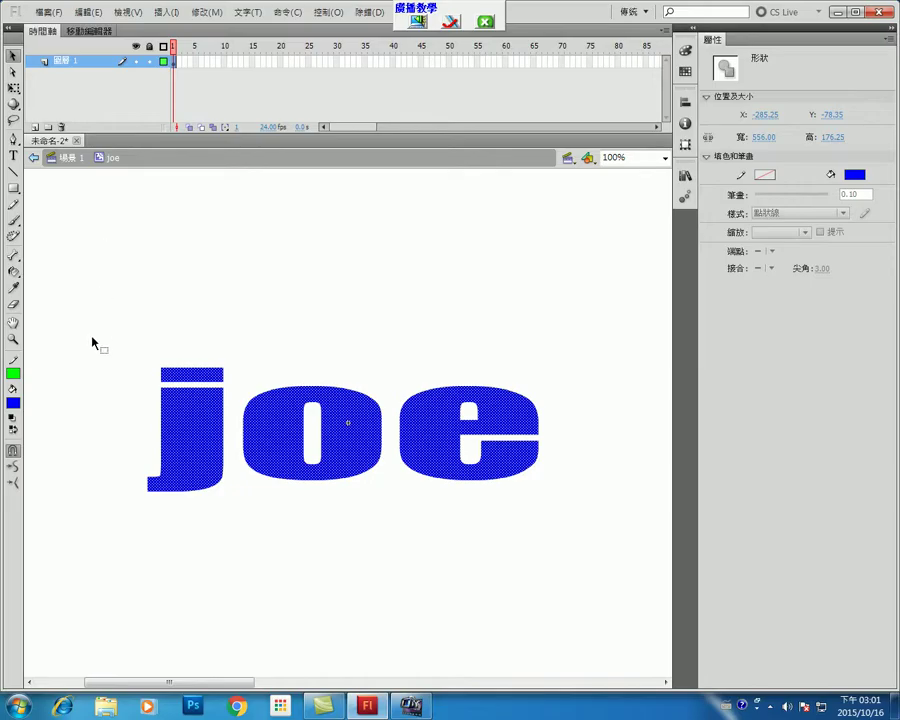
left_click(108, 365)
left_click_drag(85, 277, 571, 548)
left_click(13, 272)
left_click(178, 367)
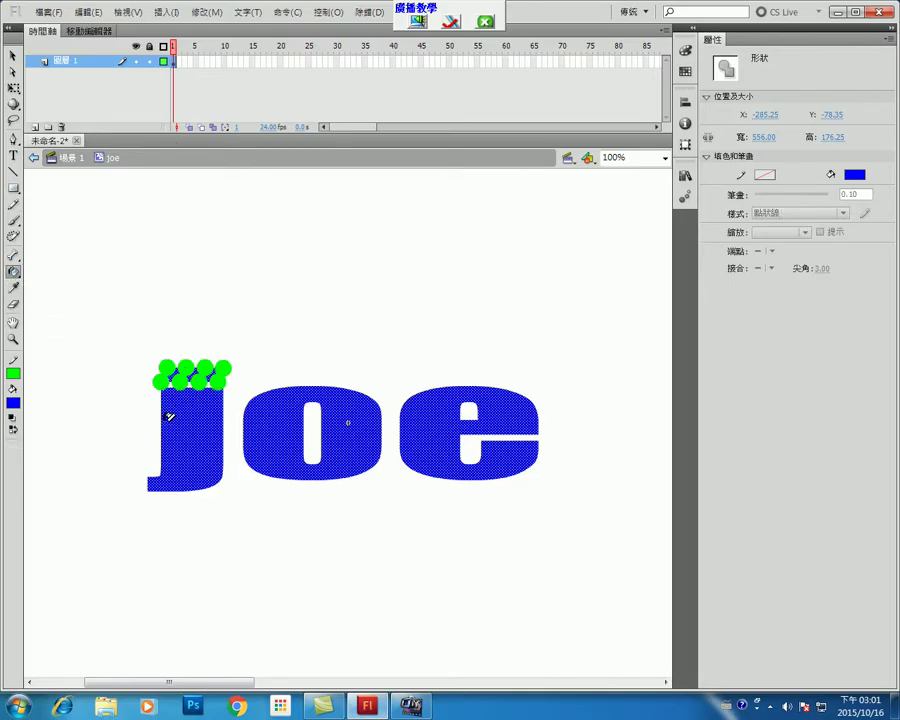
left_click(200, 422)
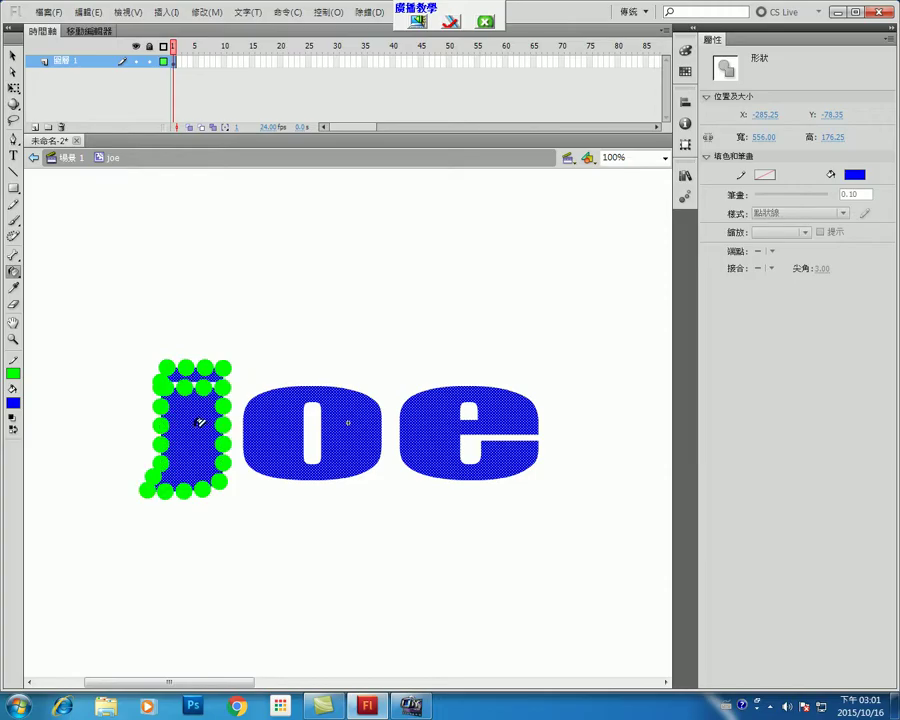
left_click(310, 380)
left_click(438, 383)
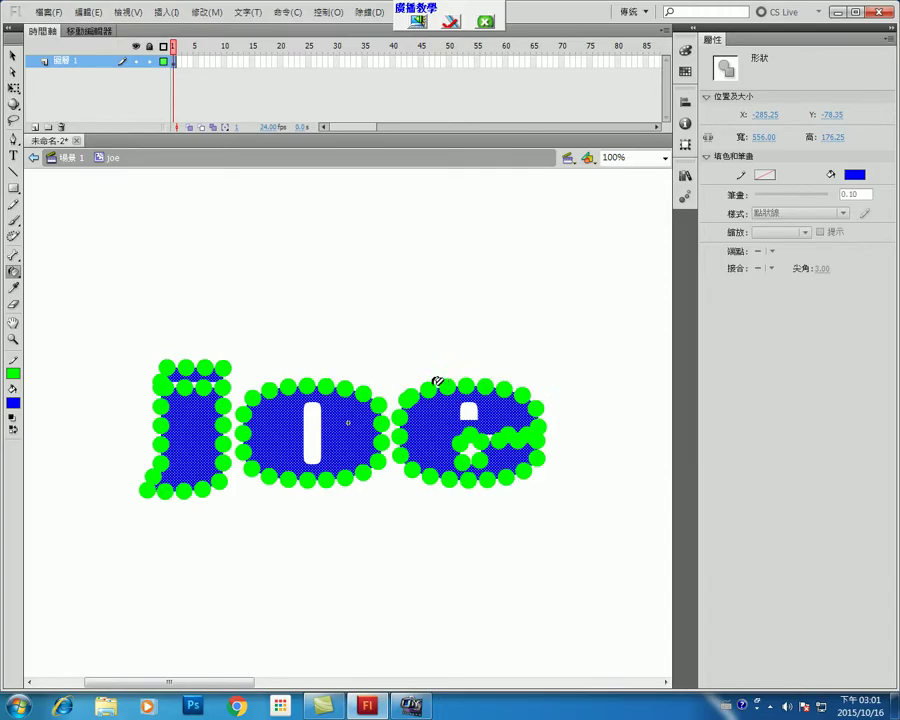
left_click(325, 423)
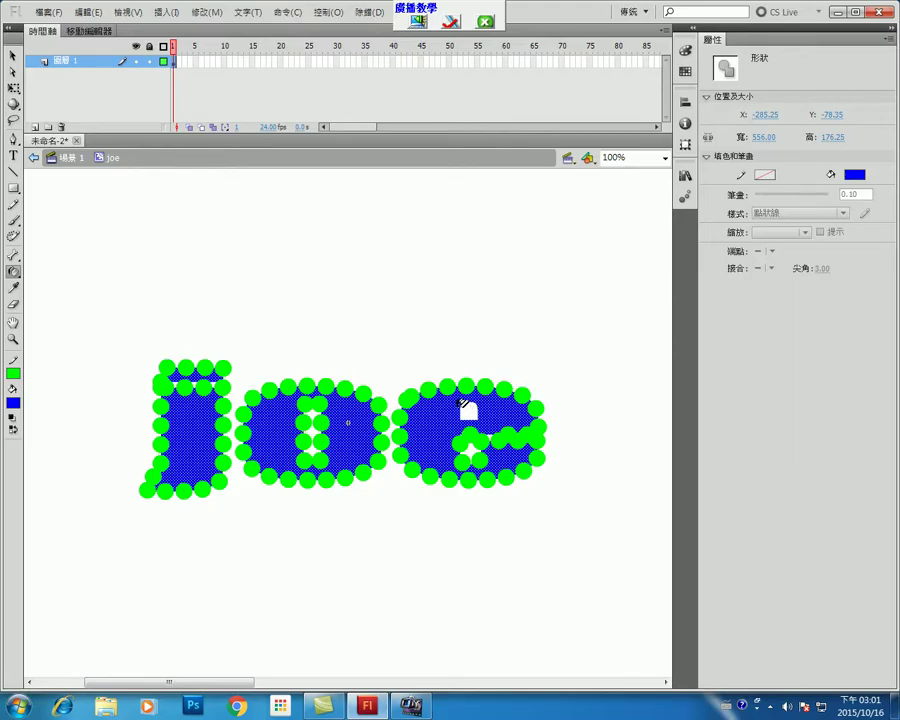
left_click(463, 403)
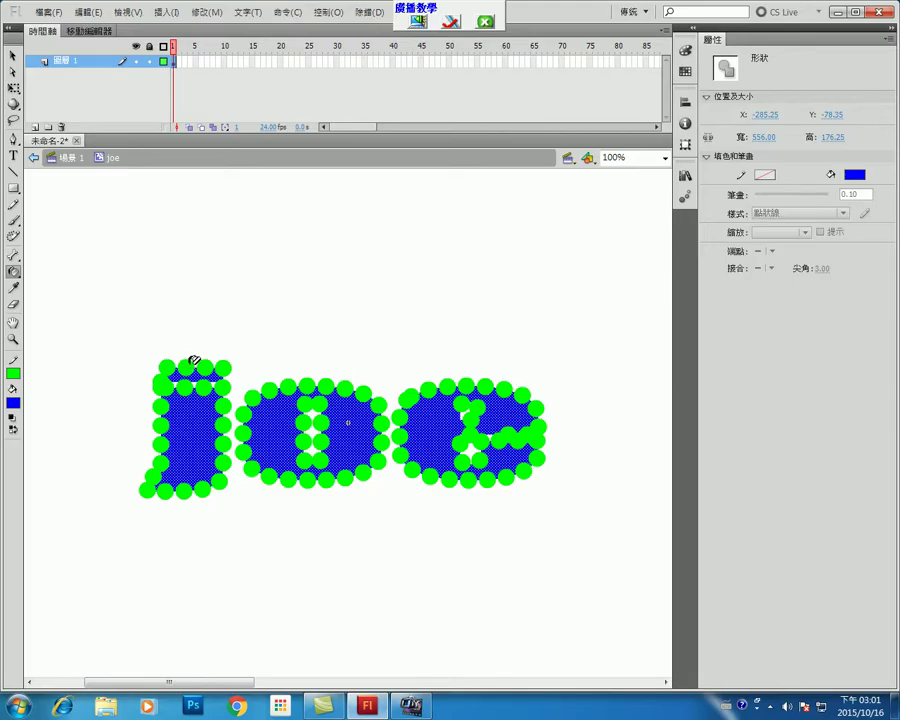
Step: Select all the outlined letter shapes and set their dotted stroke width to about 12.45
left_click(13, 56)
mouse_move(119, 315)
left_mouse_down()
mouse_move(348, 450)
mouse_move(585, 545)
left_mouse_up()
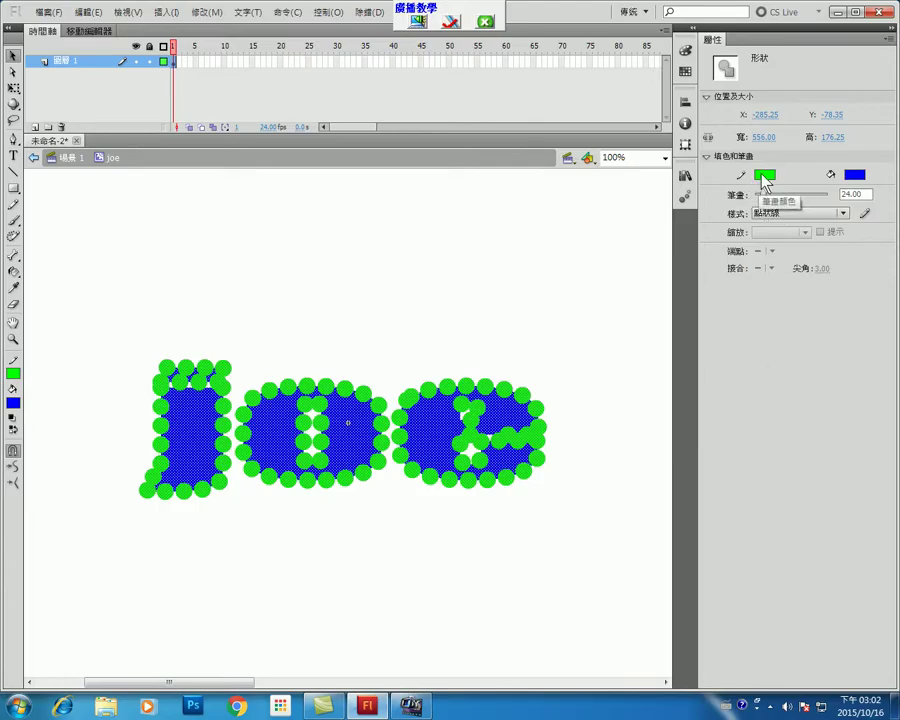
left_click_drag(764, 193, 759, 193)
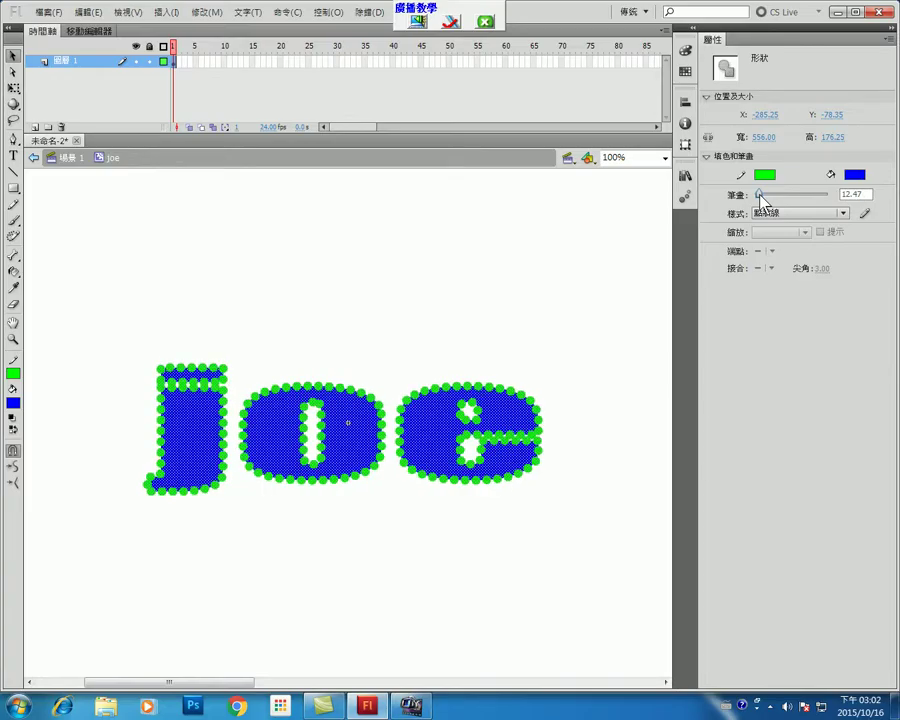
Step: Try the hairline (極細線) and stipple (點刻線) stroke styles on the letter outlines and return to the dotted style (點狀線)
left_click(836, 213)
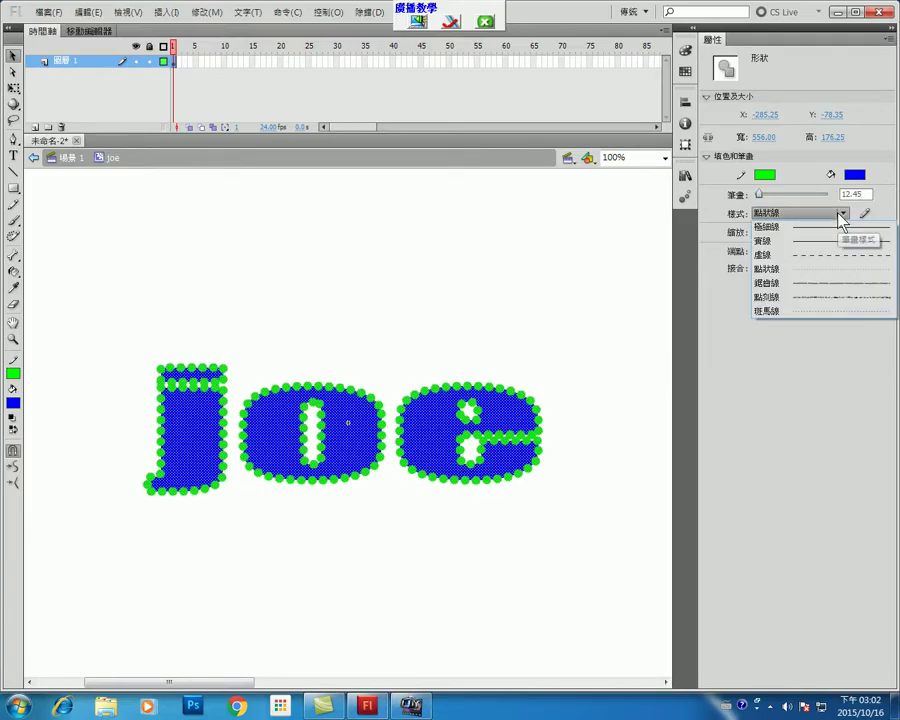
left_click(816, 228)
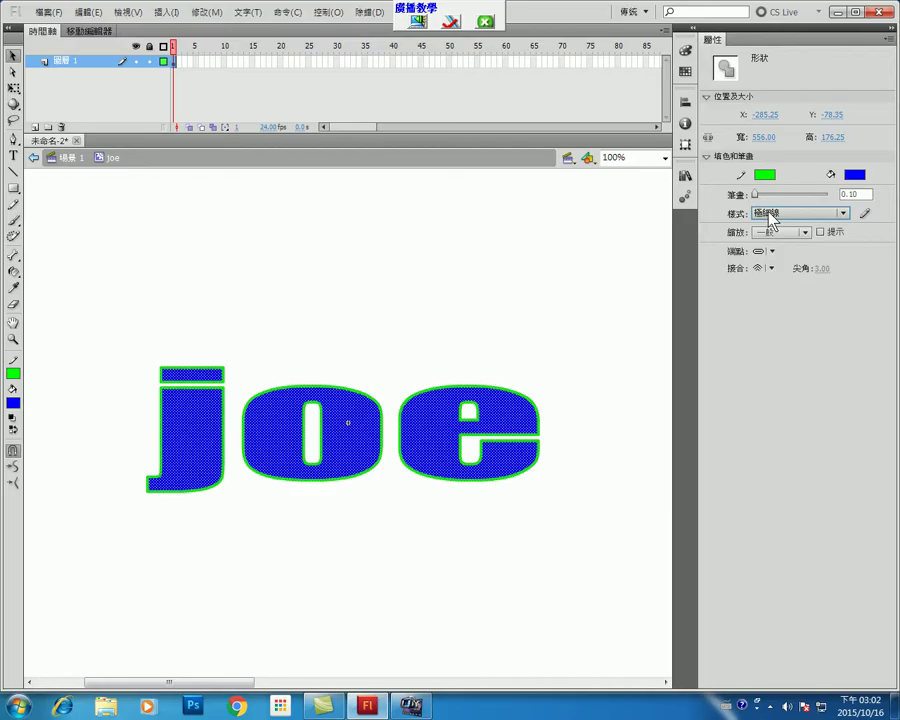
left_click(771, 216)
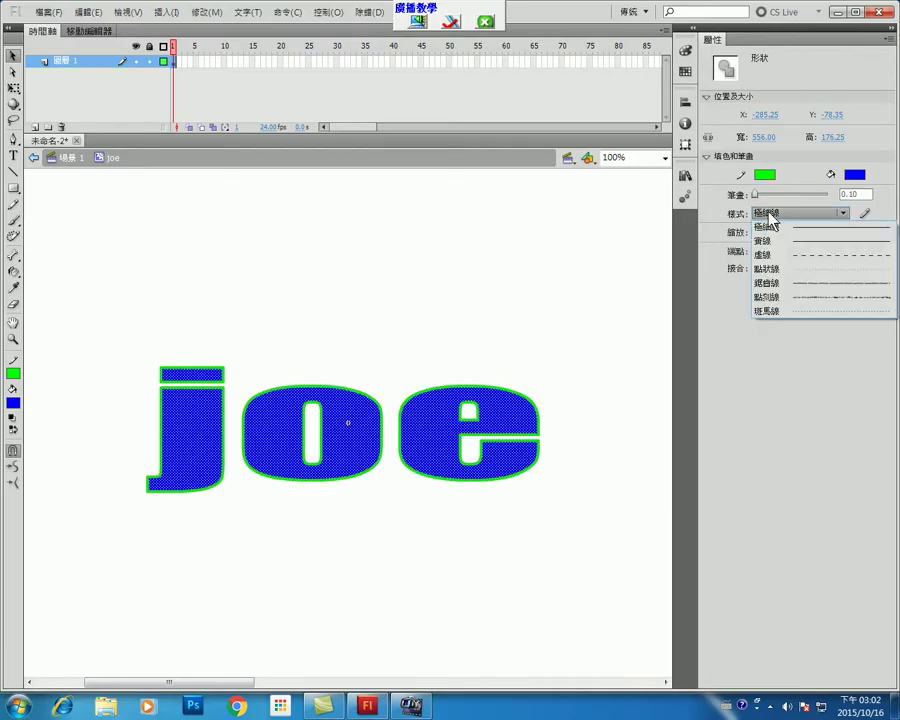
left_click(786, 270)
left_click(780, 215)
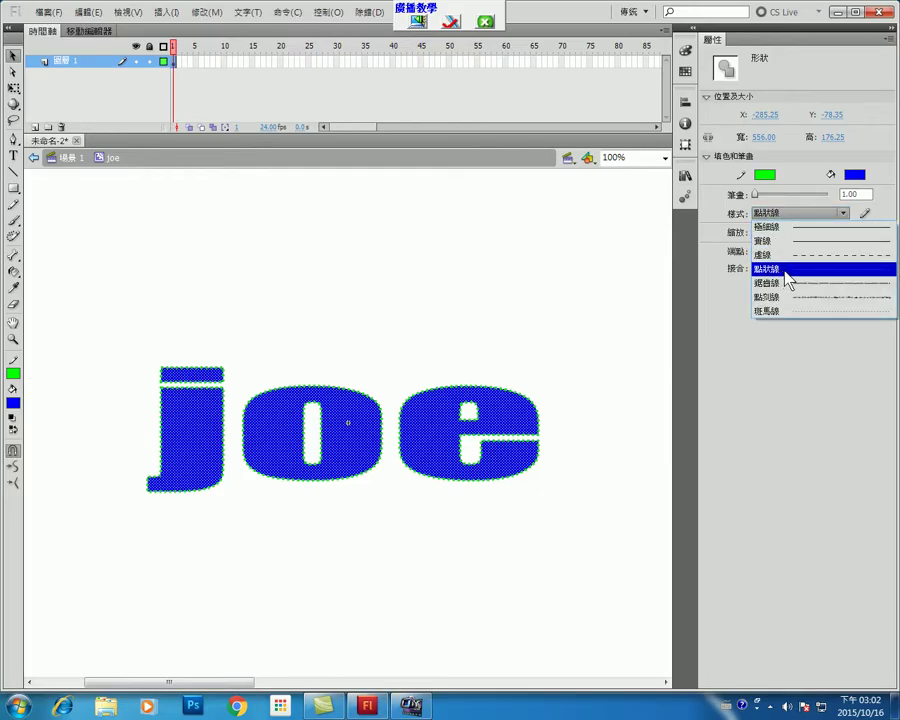
left_click(770, 296)
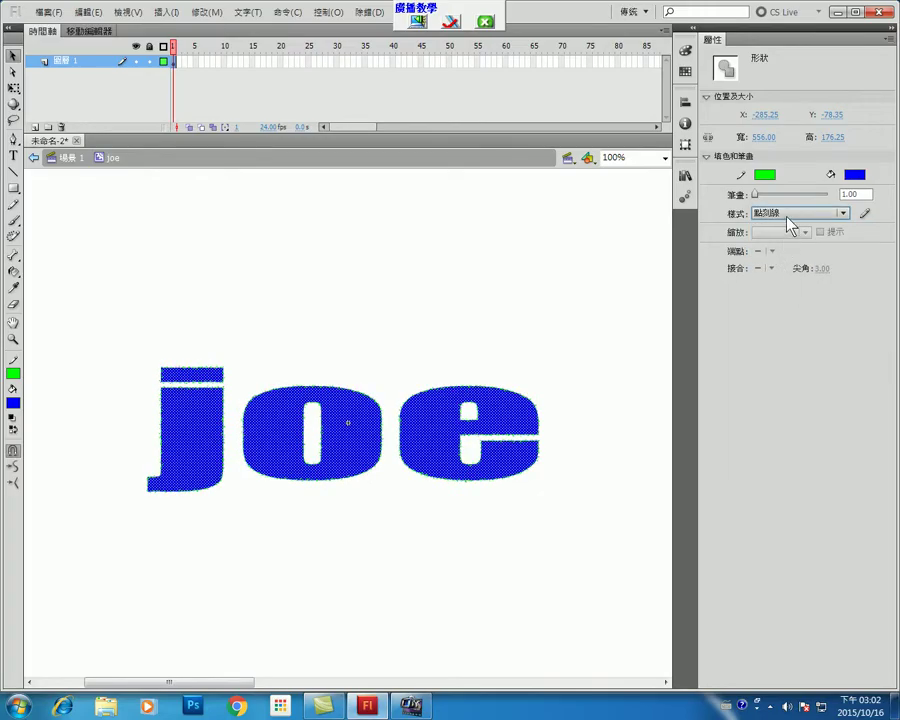
left_click(787, 217)
left_click(788, 268)
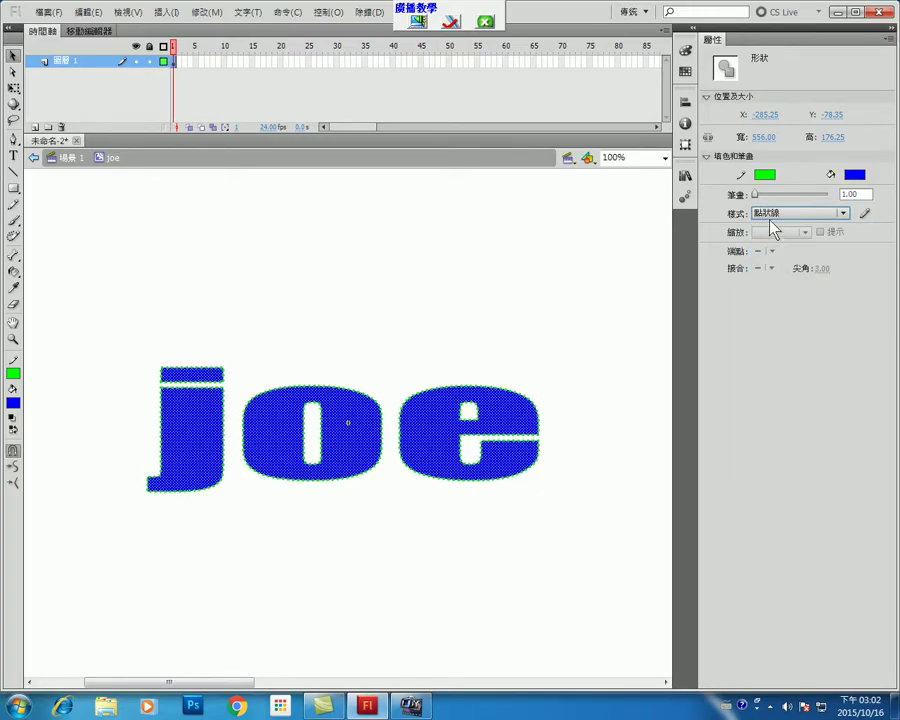
Step: Adjust the dotted stroke width of the letter outlines to about 12.5 and deselect the shapes
left_click_drag(757, 193, 775, 194)
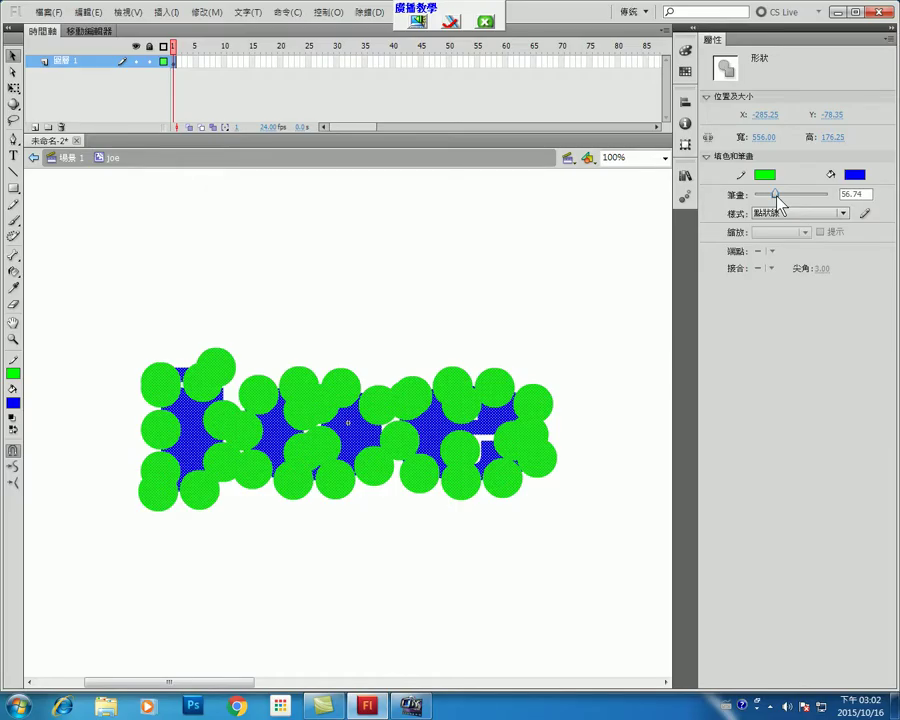
left_click_drag(777, 196, 761, 195)
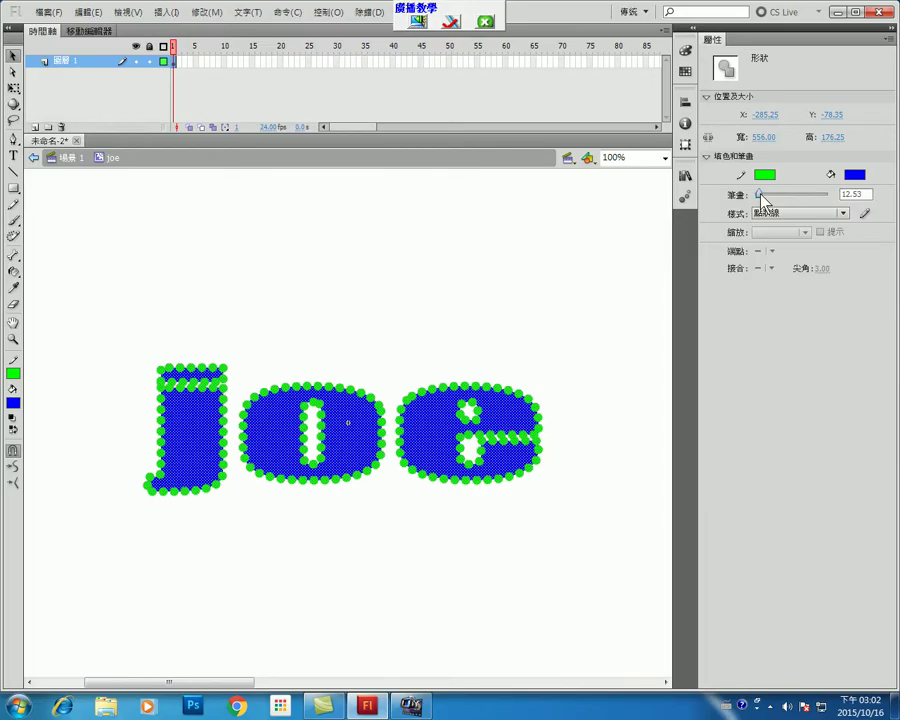
left_click_drag(761, 196, 760, 196)
left_click(580, 372)
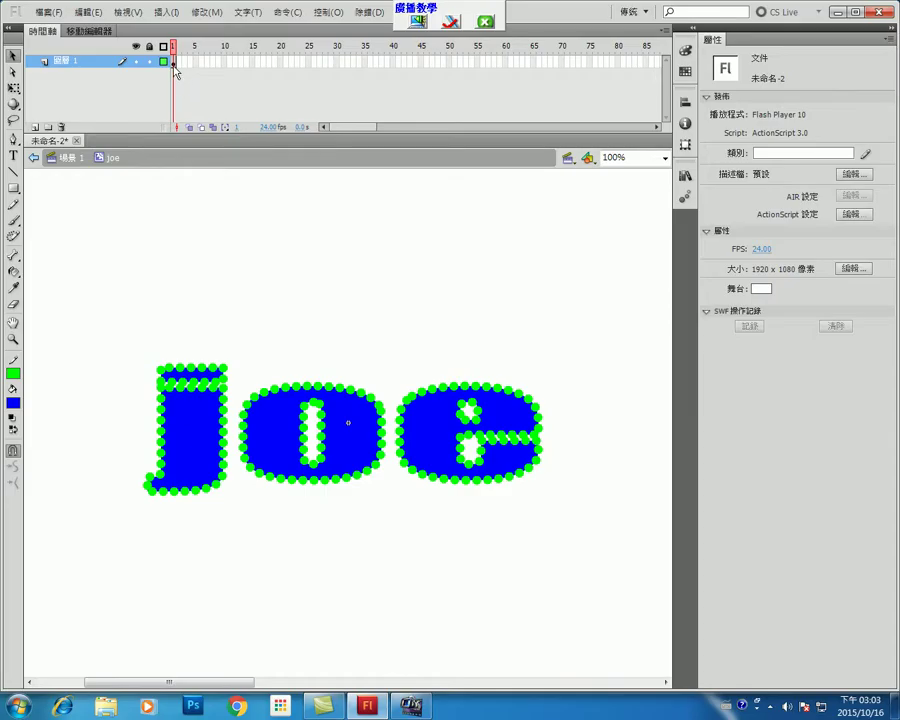
Step: End the classroom screen broadcast to return to the virtual classroom window
left_click(485, 21)
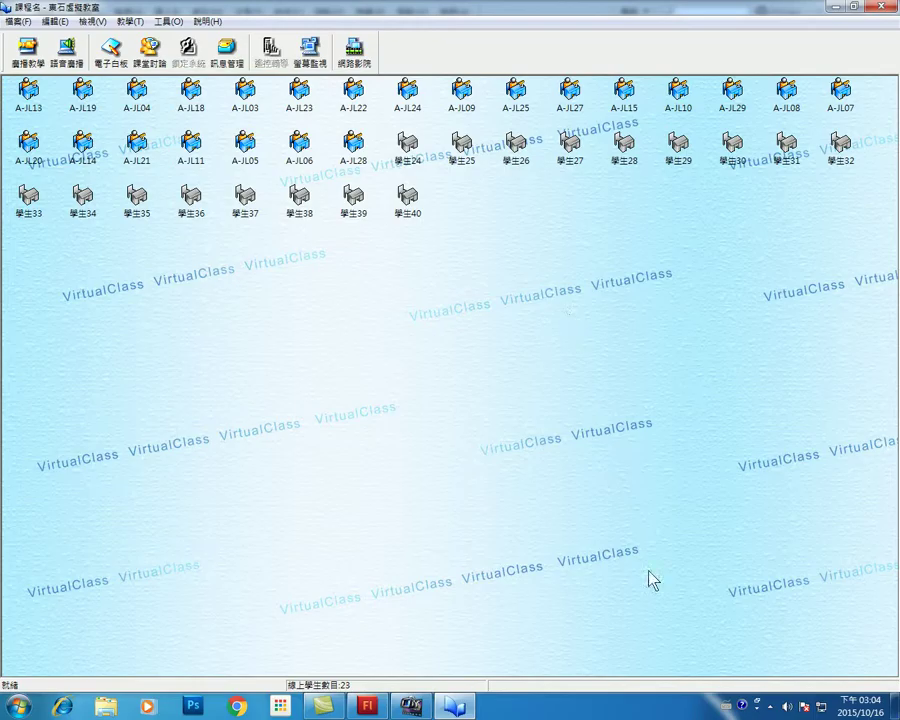
left_click(770, 706)
left_click(745, 633)
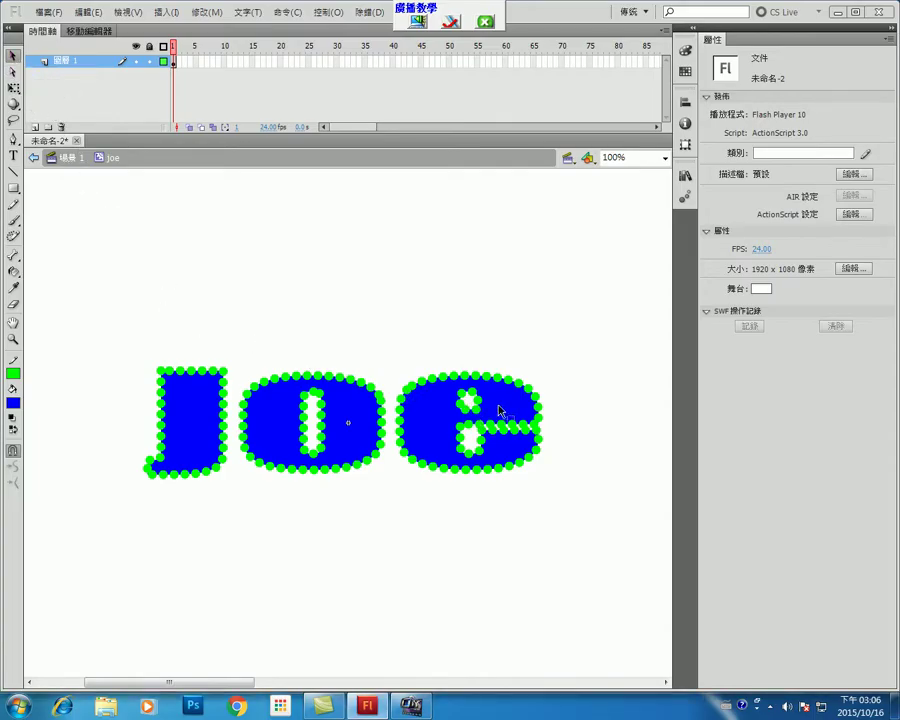
Step: Insert a keyframe at frame 2 of the joe symbol and change its dotted letter outlines to yellow
left_click_drag(108, 277, 589, 548)
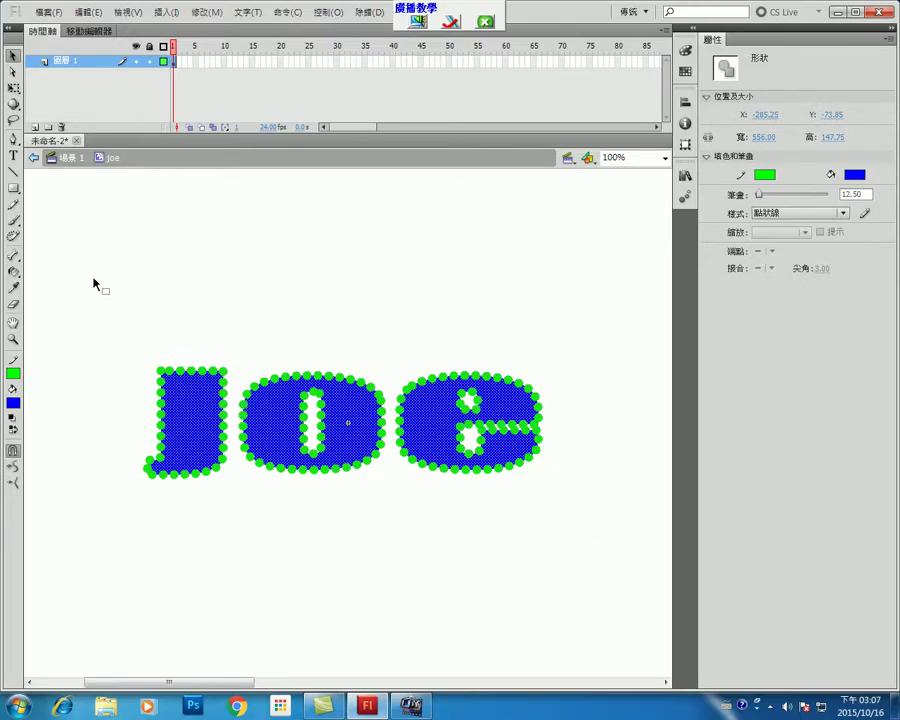
left_click_drag(93, 287, 586, 538)
right_click(181, 72)
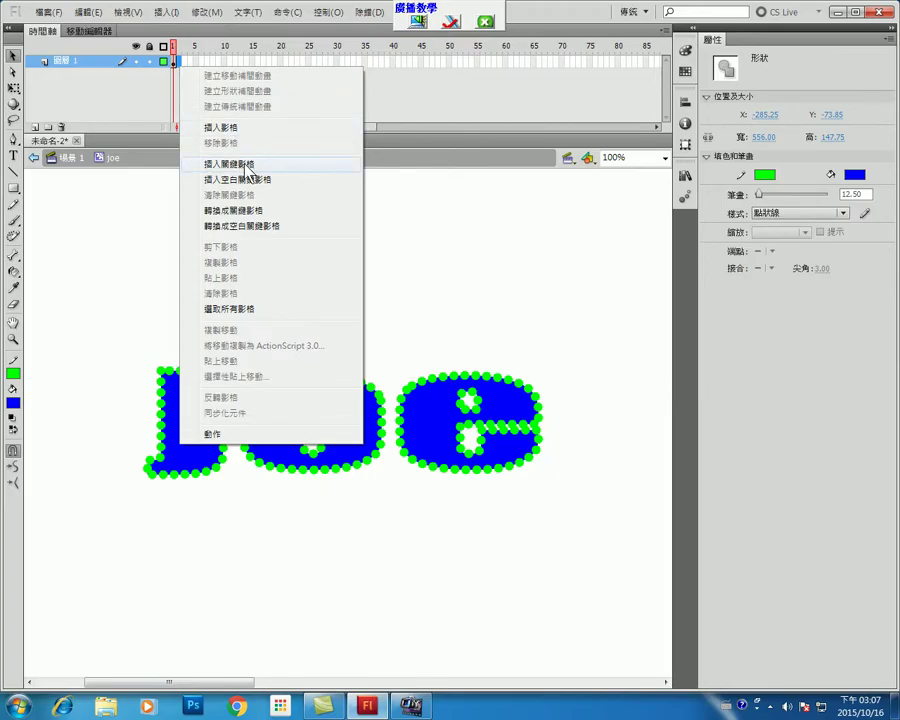
left_click(245, 166)
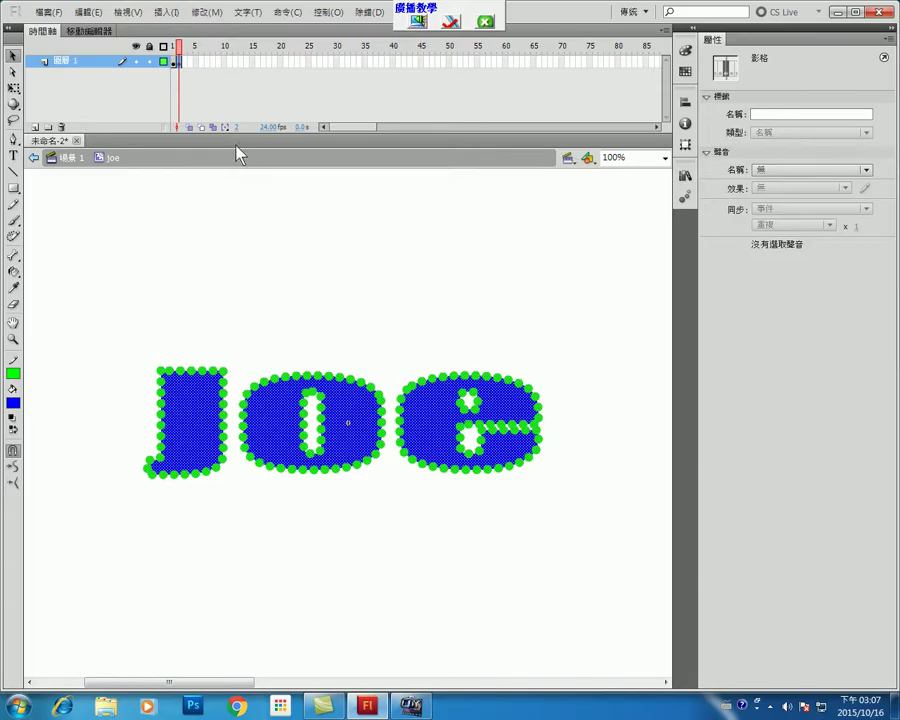
left_click(16, 376)
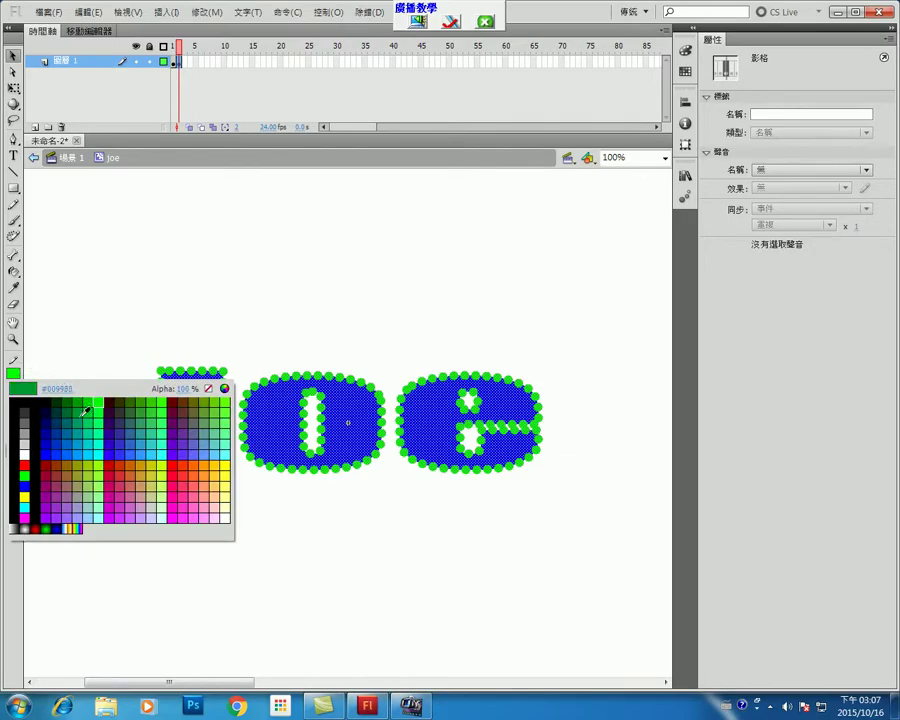
left_click(28, 494)
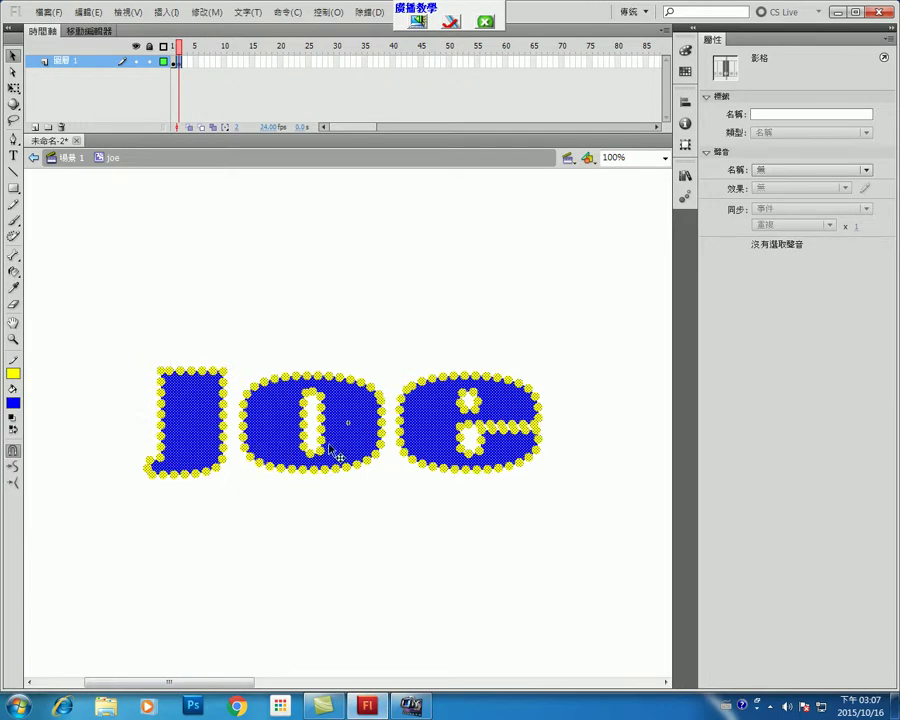
Step: Add a keyframe at frame 3 with light pink dotted letter outlines and return to Scene 1
right_click(186, 65)
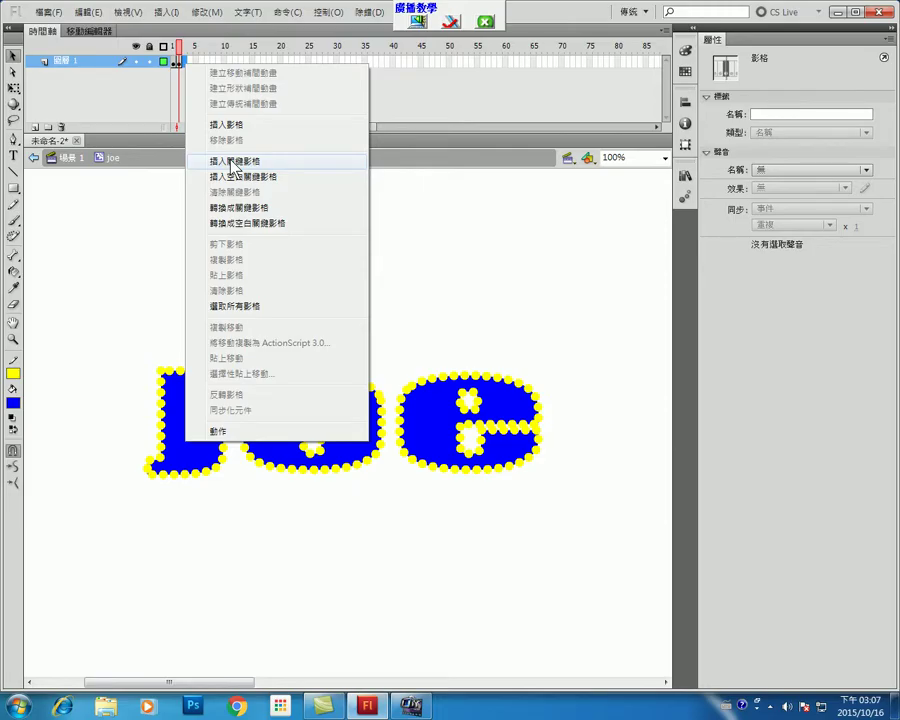
left_click(231, 163)
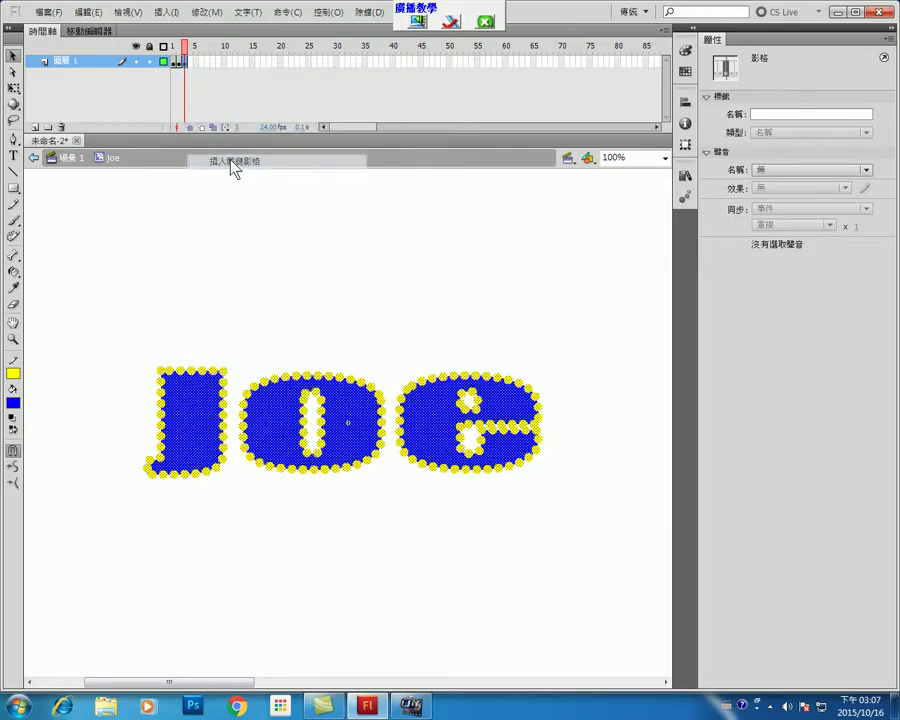
left_click(14, 377)
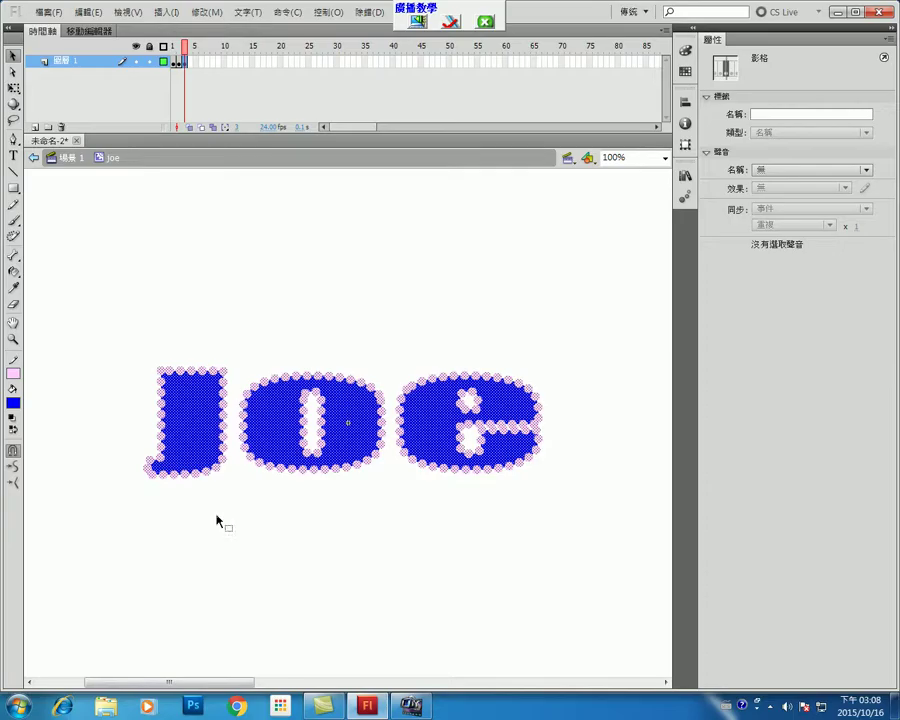
left_click(218, 518)
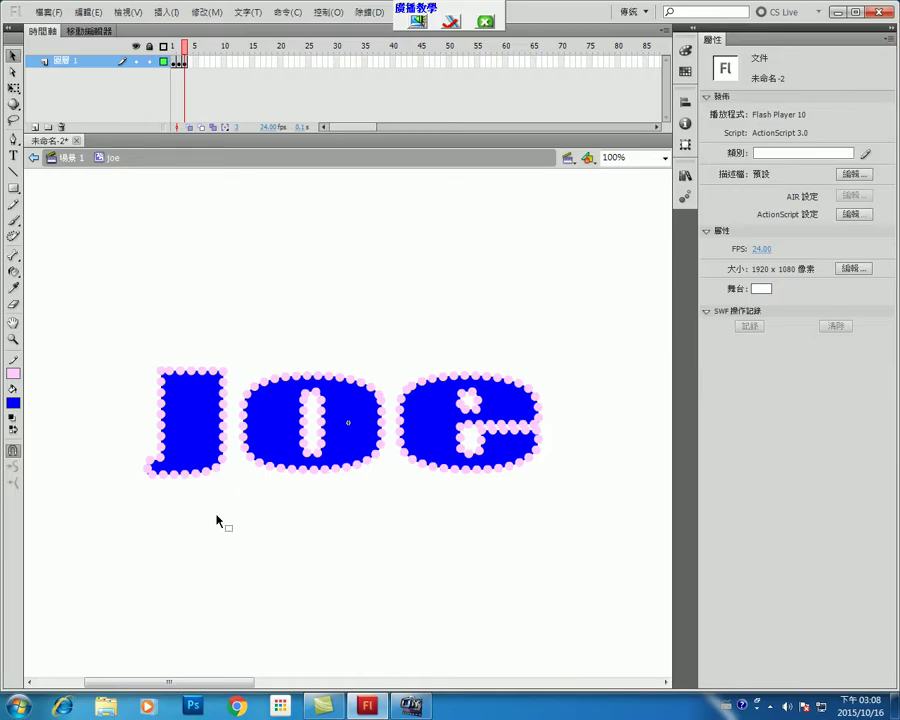
left_click(70, 158)
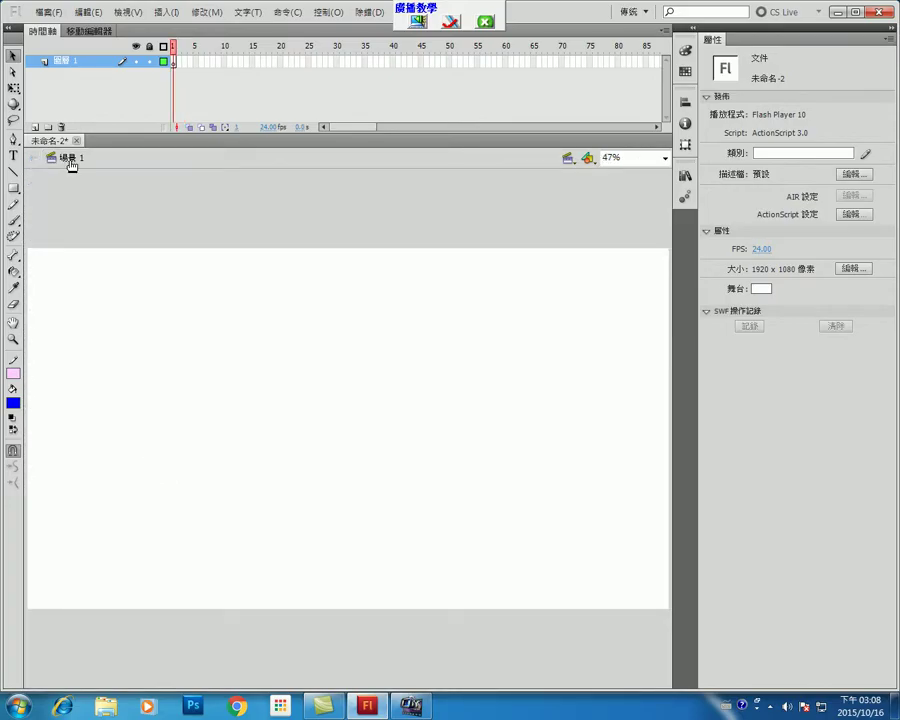
Step: Stop broadcasting the screen to the class and minimize the virtual classroom window
left_click(485, 22)
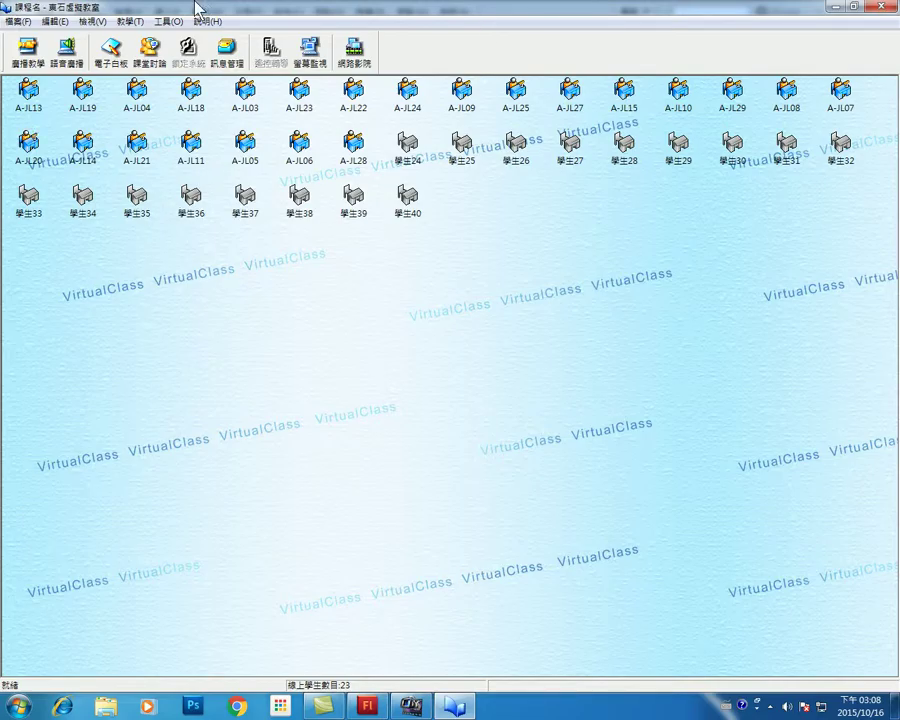
left_click(834, 8)
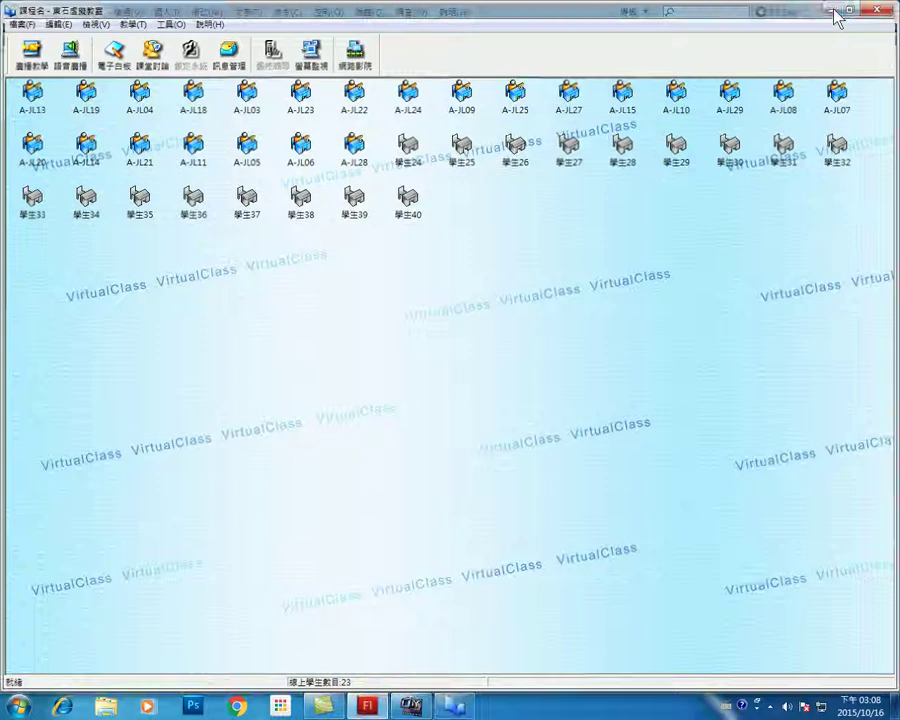
left_click(771, 705)
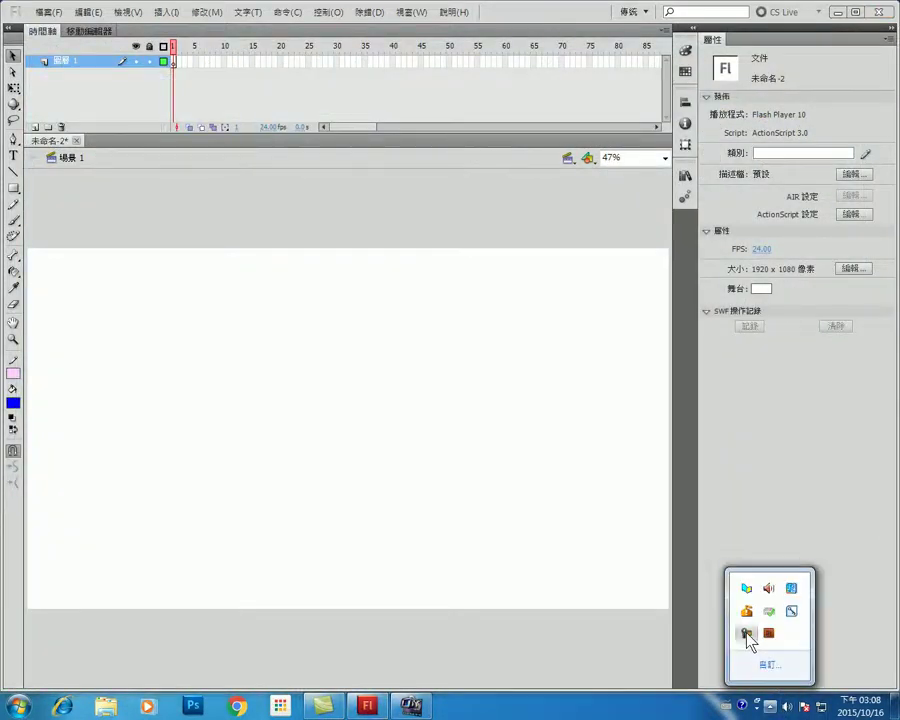